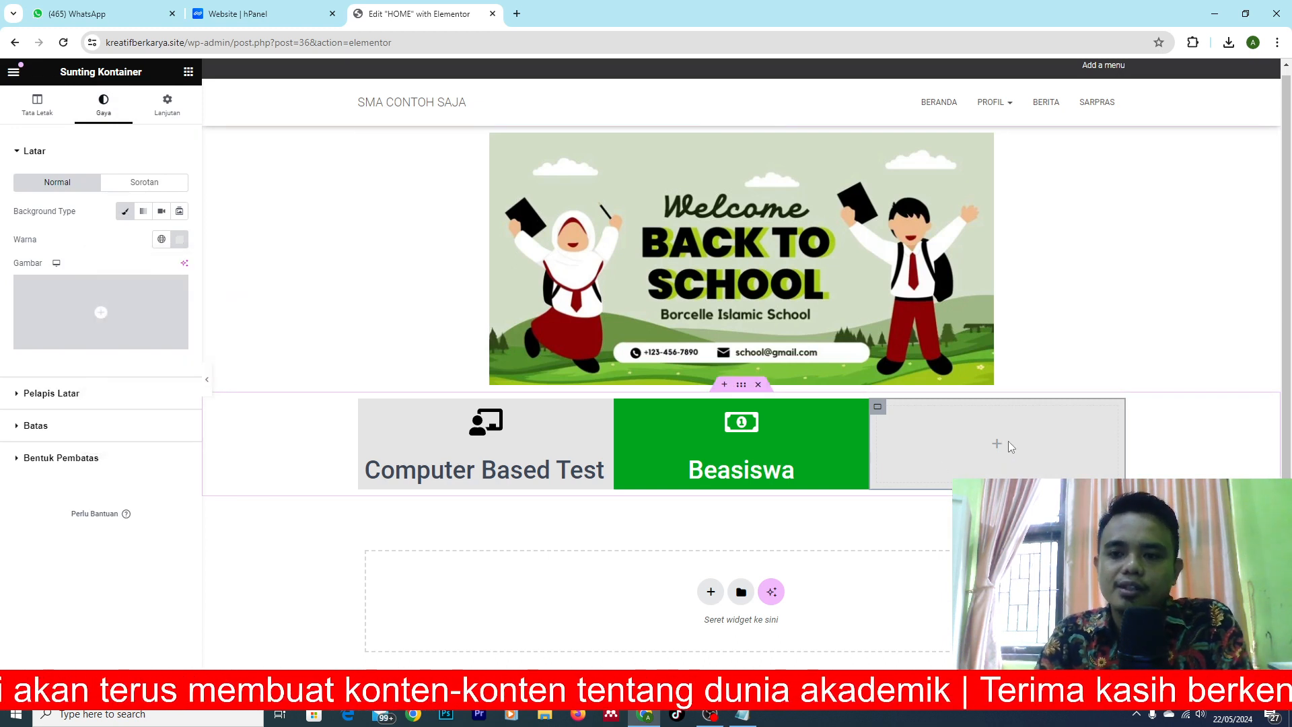
Add an Icon widget to the empty third column beside the Beasiswa box
click(190, 71)
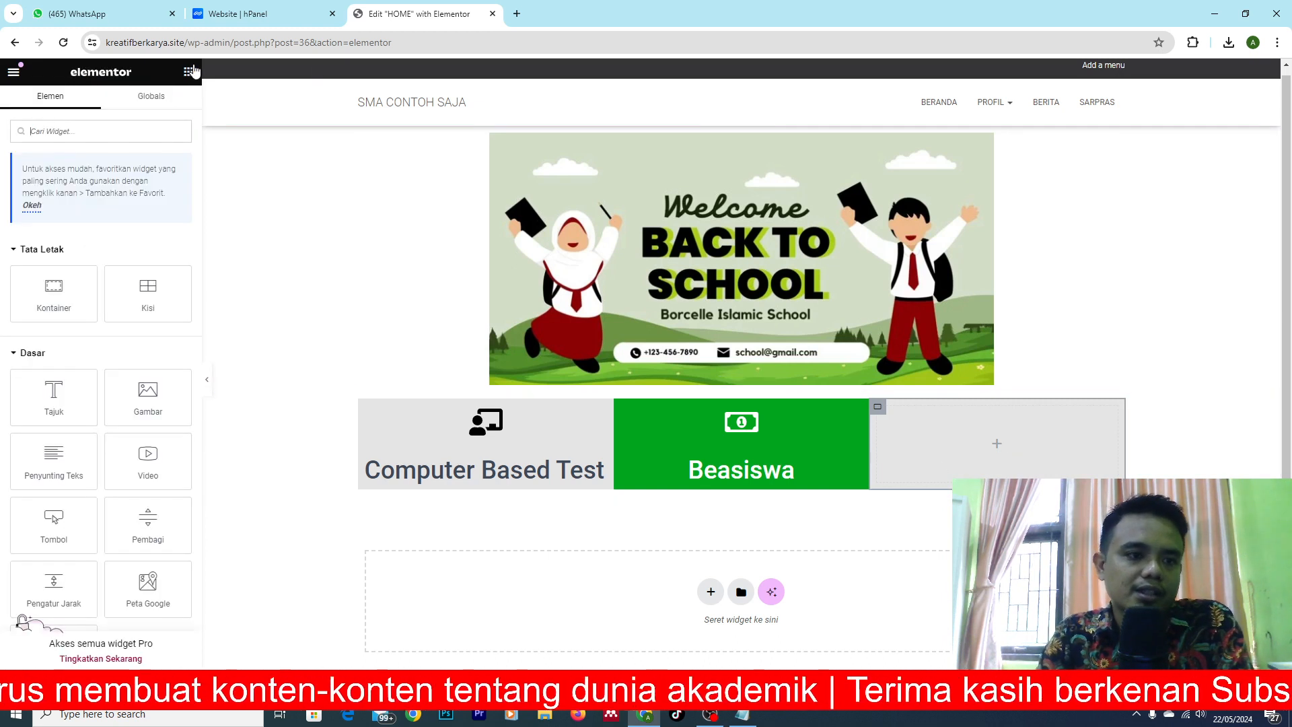
scroll(89, 496, down, 3)
drag(56, 505, 978, 436)
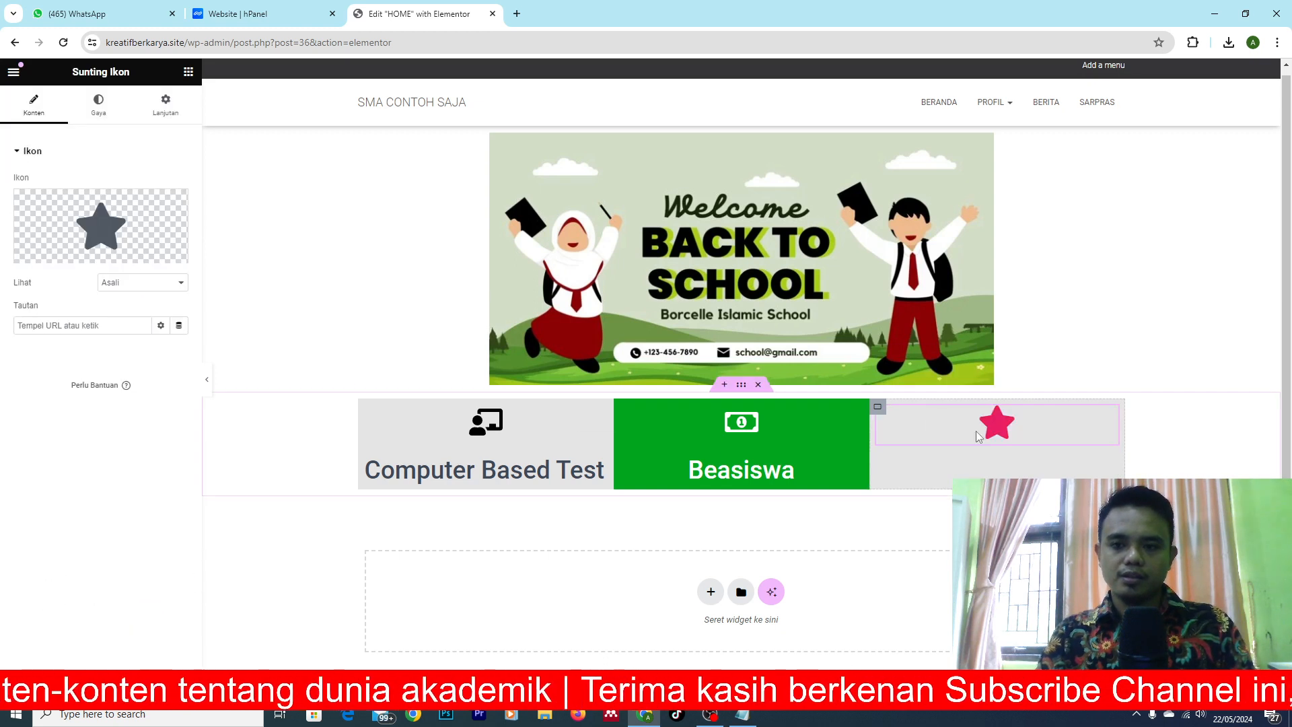
Add a heading reading "Keunggulan" below the star icon in the third column and centre it
click(188, 71)
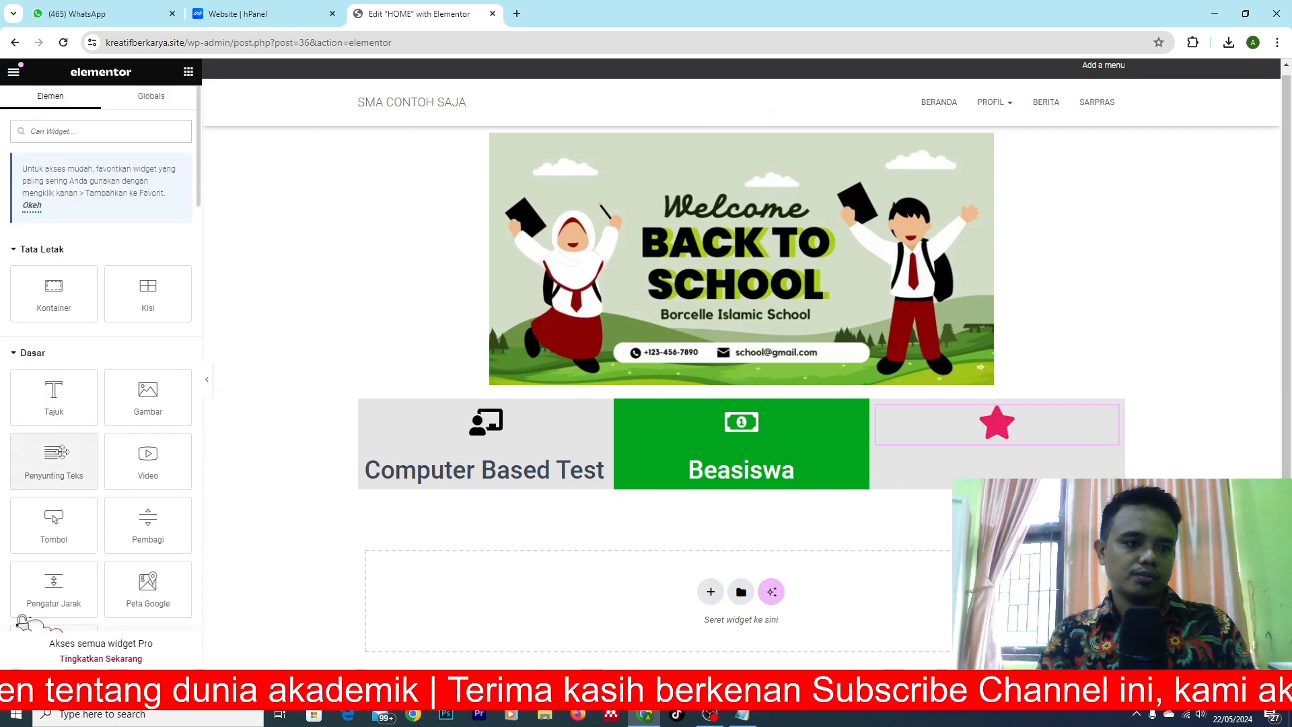
drag(53, 393, 998, 442)
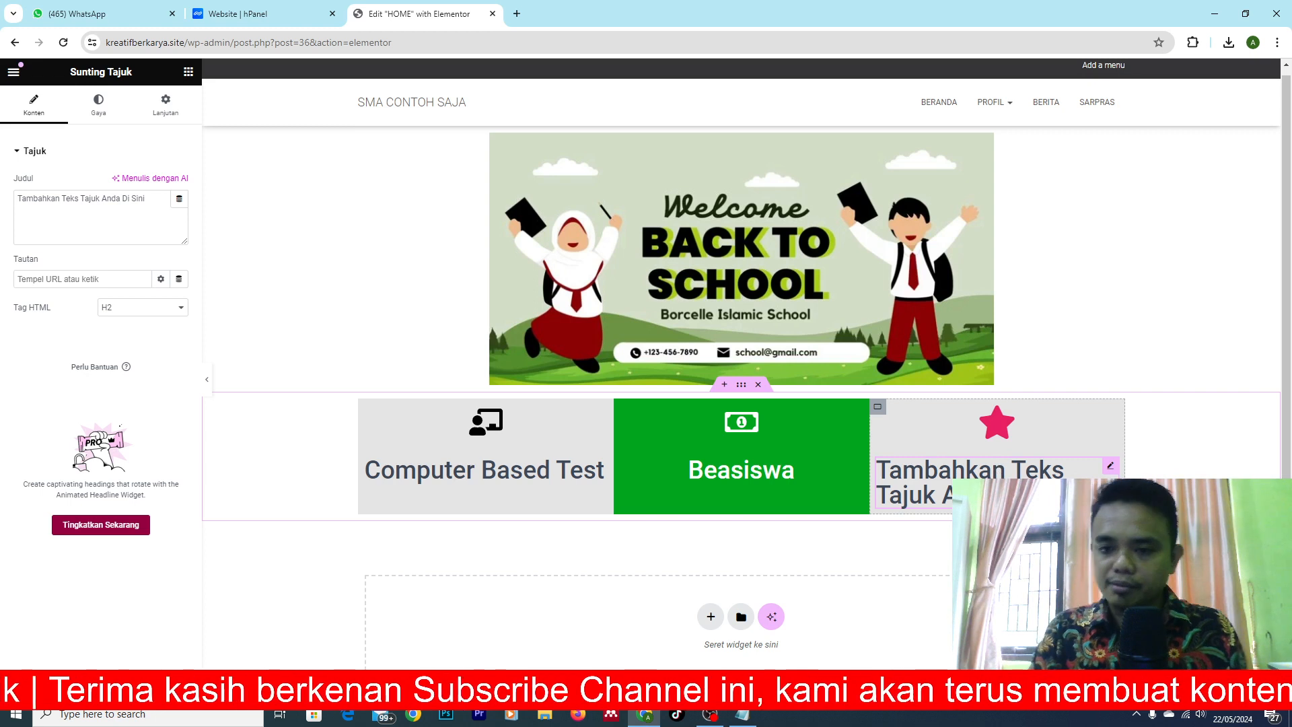
double_click(922, 470)
key(ctrl+a)
text(Keunggulan)
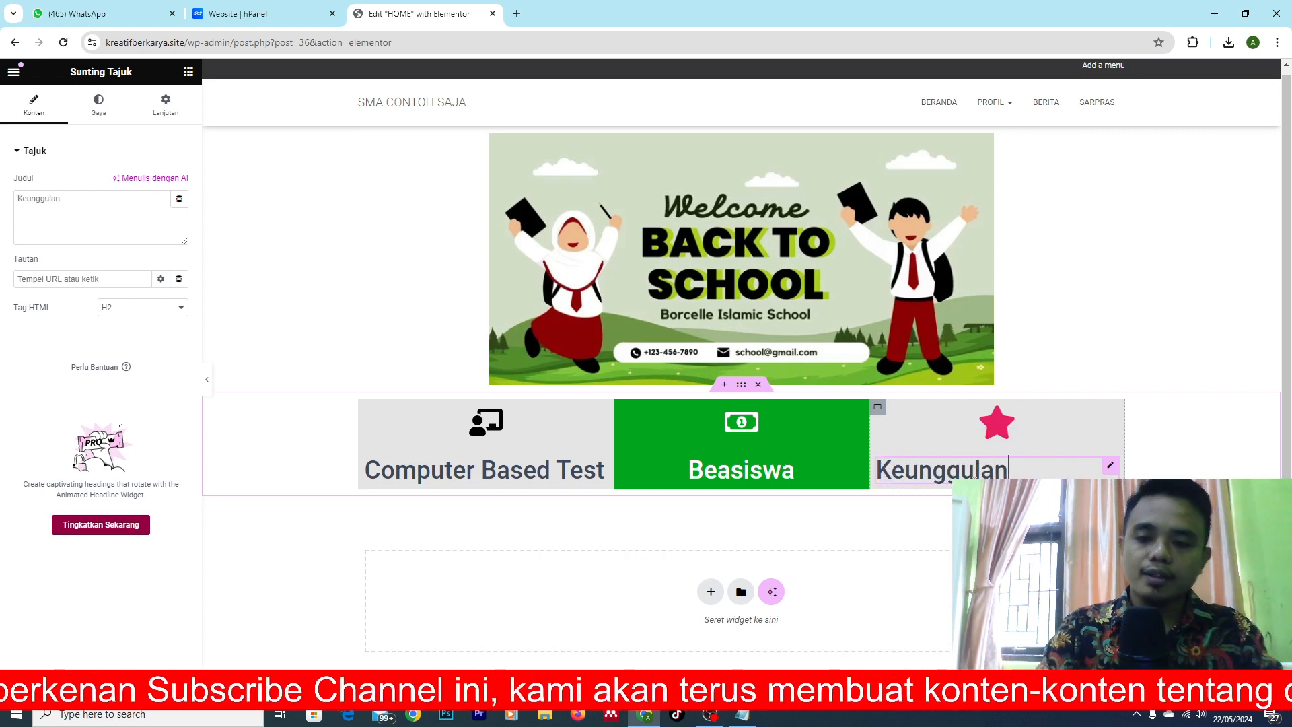
click(102, 107)
click(143, 183)
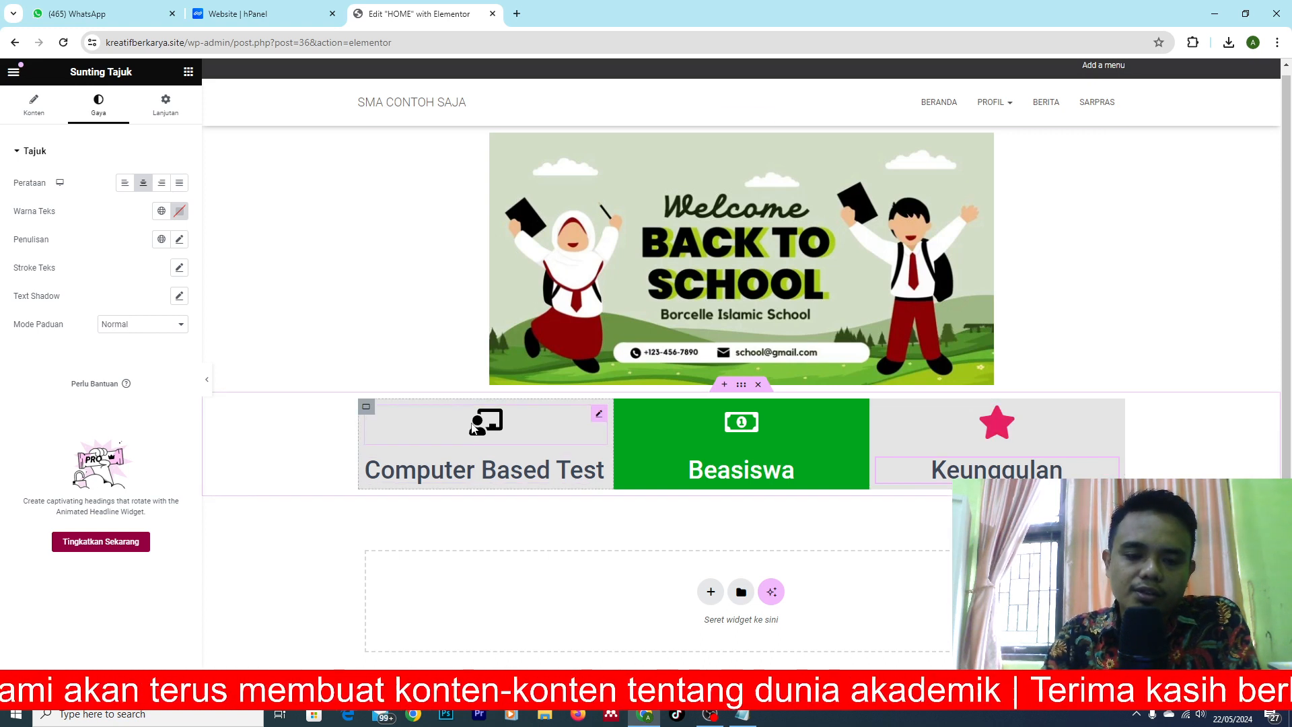
Set the primary colour of the star icon above Keunggulan to black (#000000)
click(1108, 424)
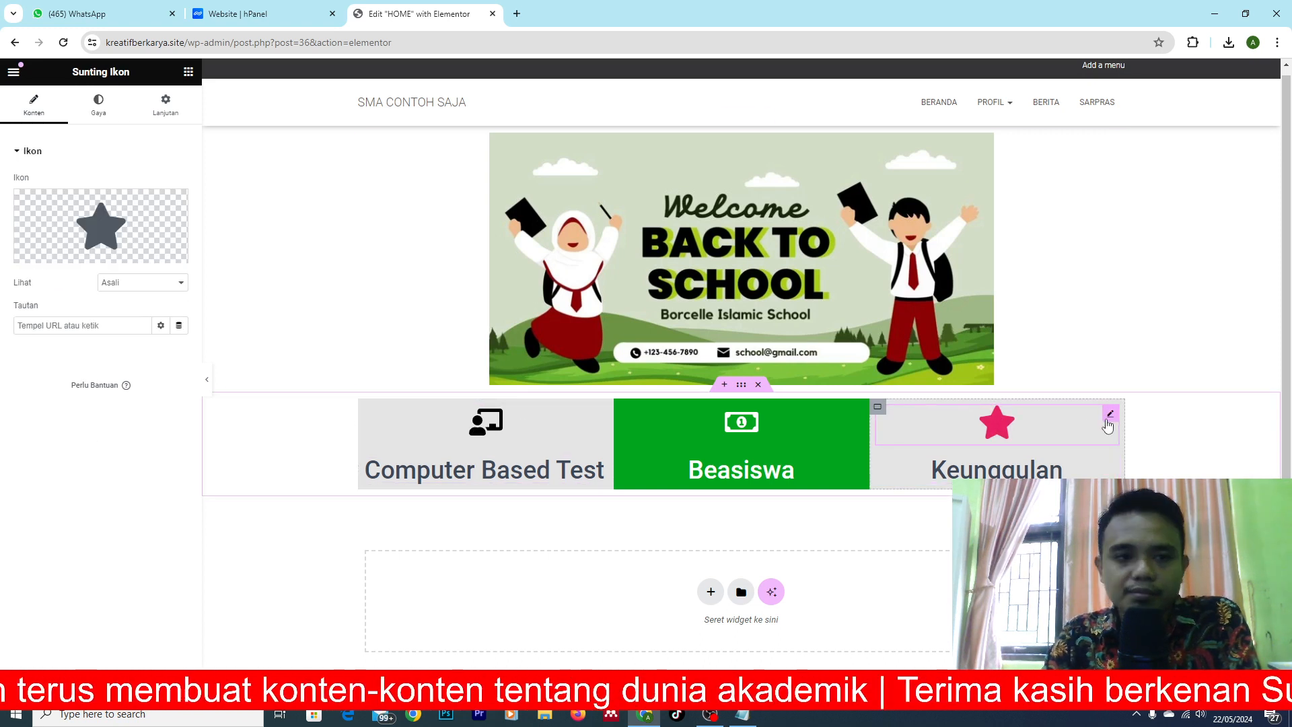
click(99, 106)
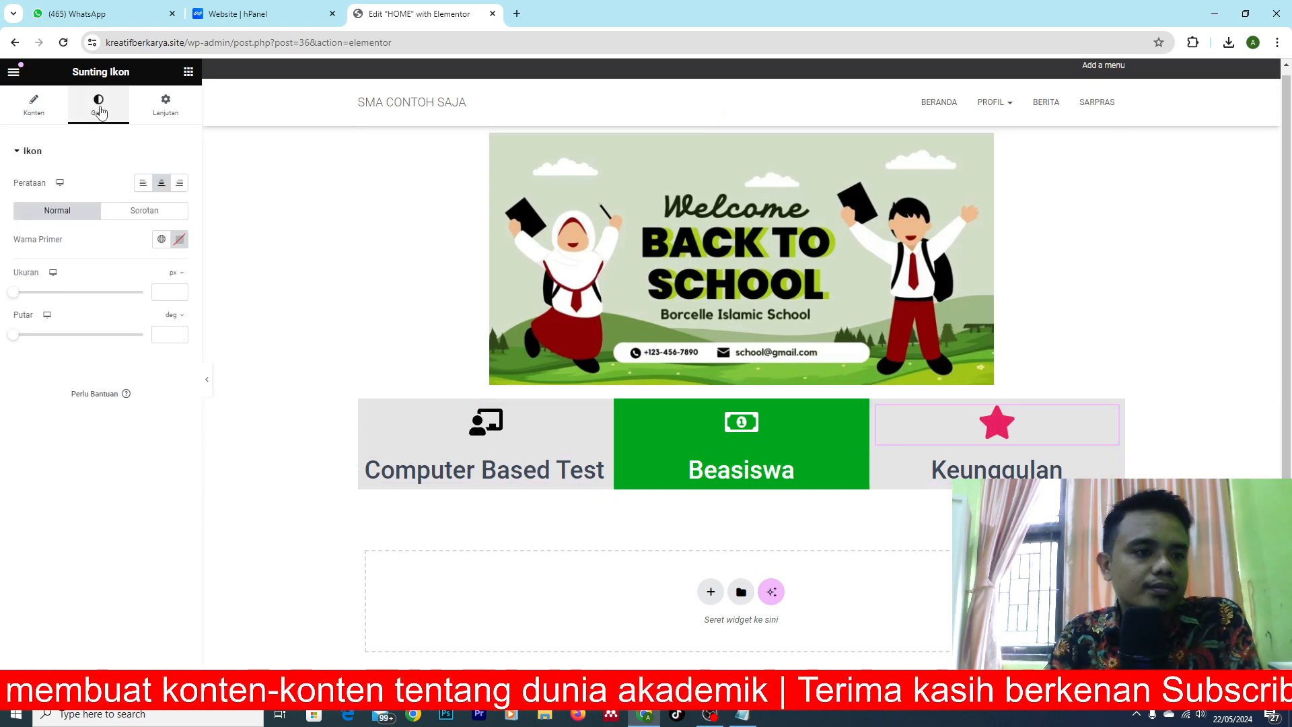
click(180, 240)
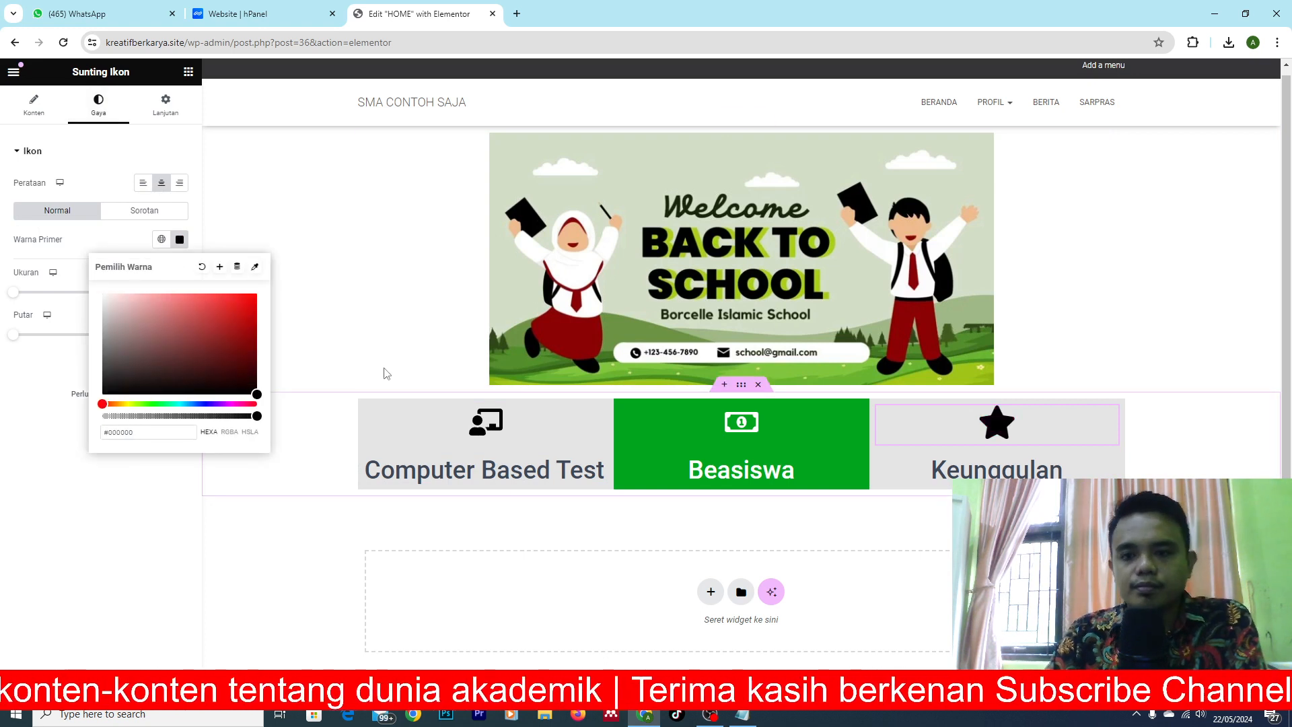
click(339, 286)
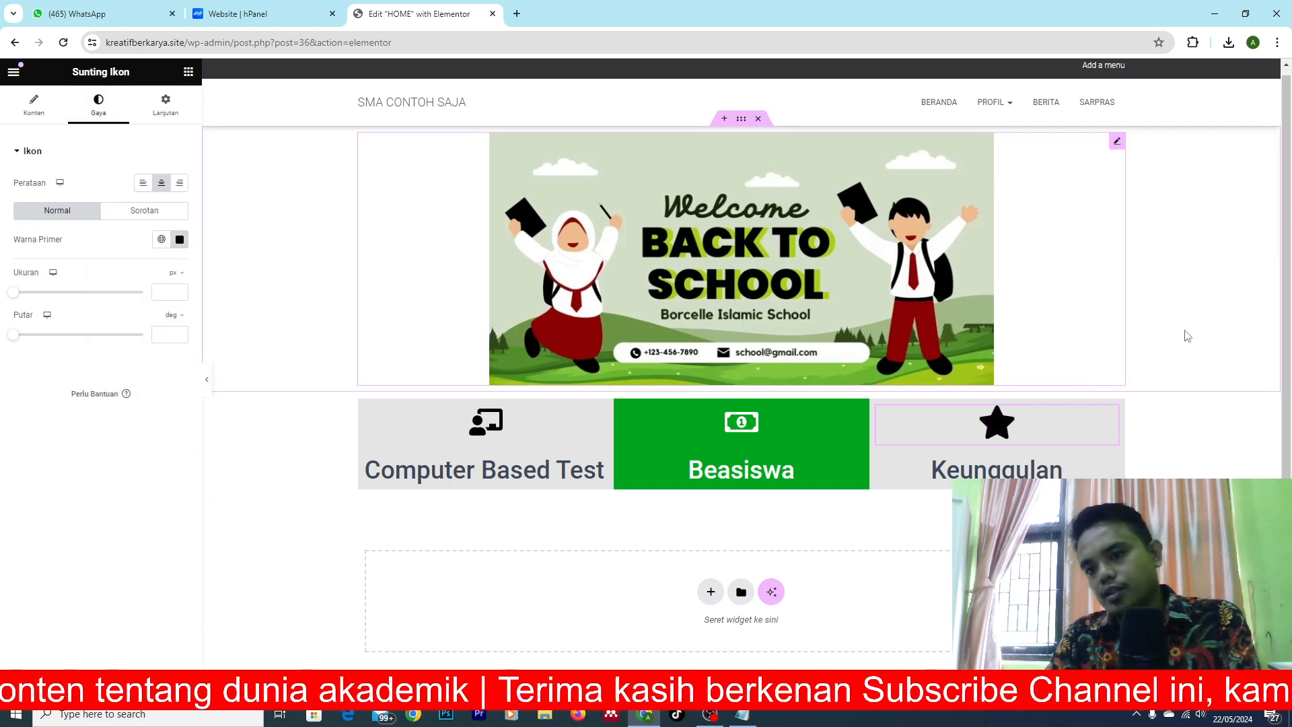
Resize the Back to School banner image to 100% width, 100% maximum width and 500 px height
scroll(823, 340, up, 1)
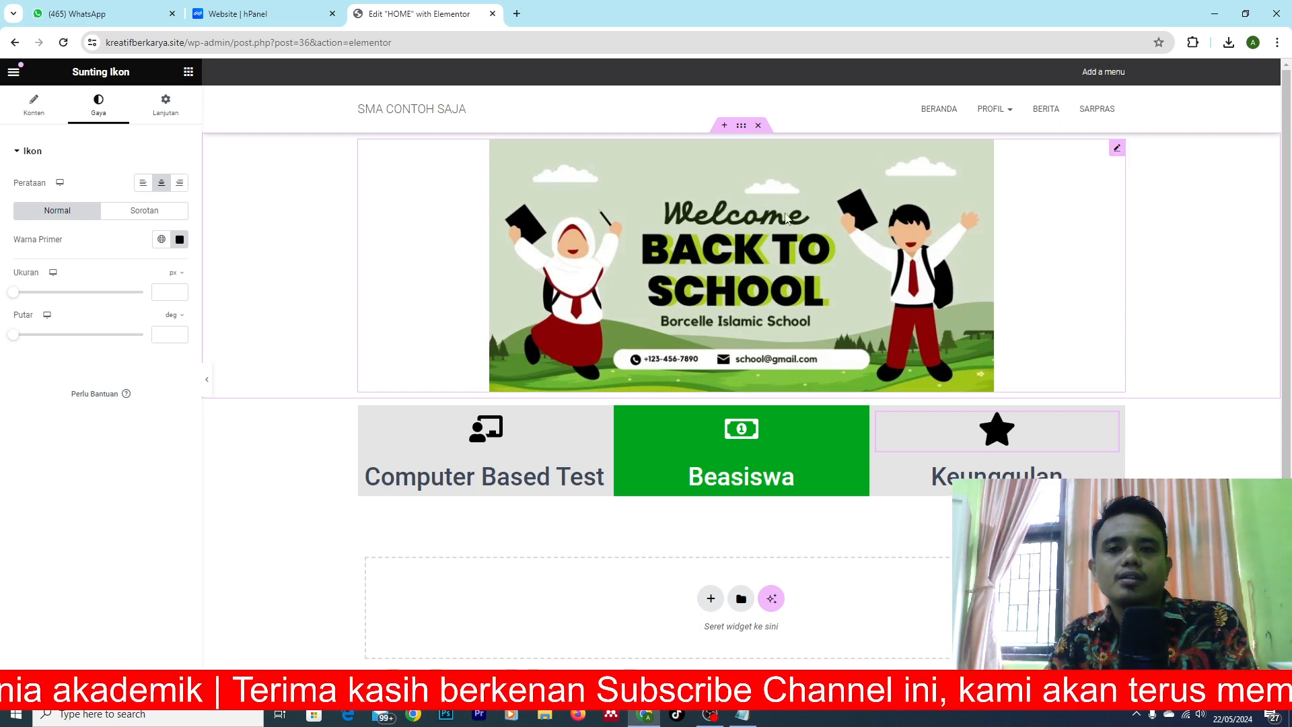
click(736, 142)
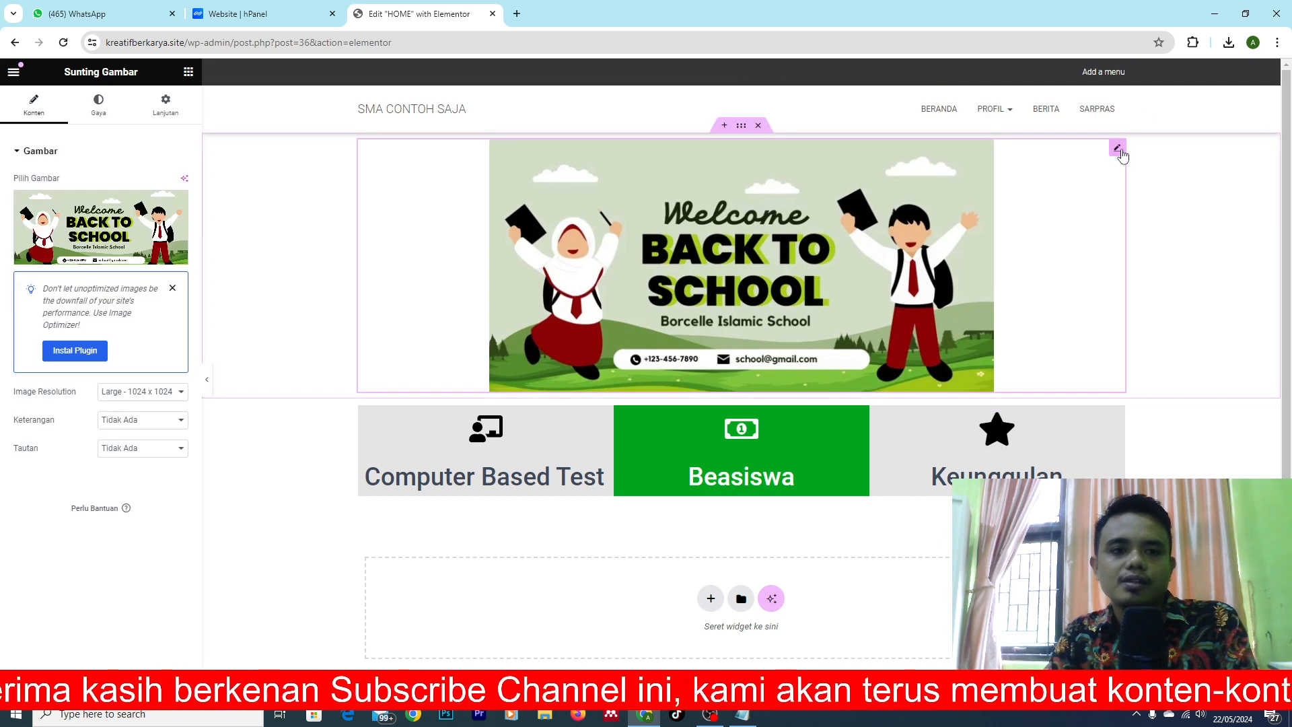
click(99, 108)
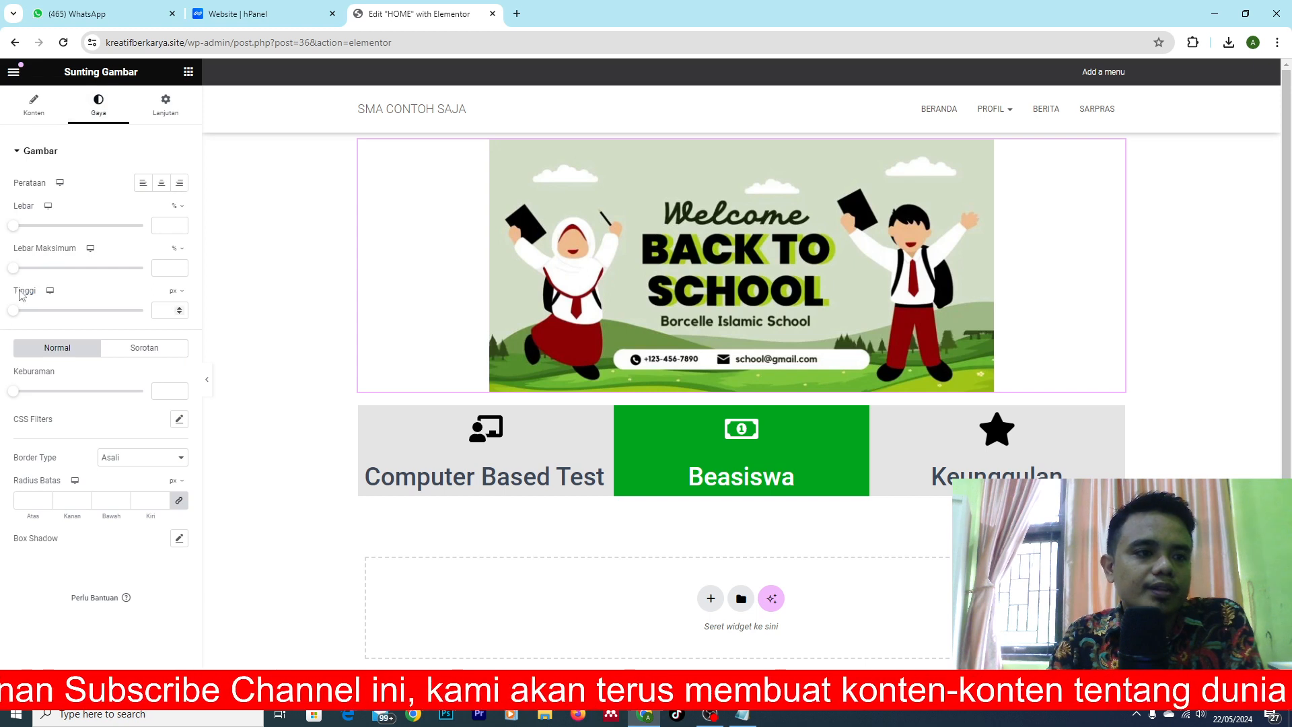
drag(18, 318, 117, 325)
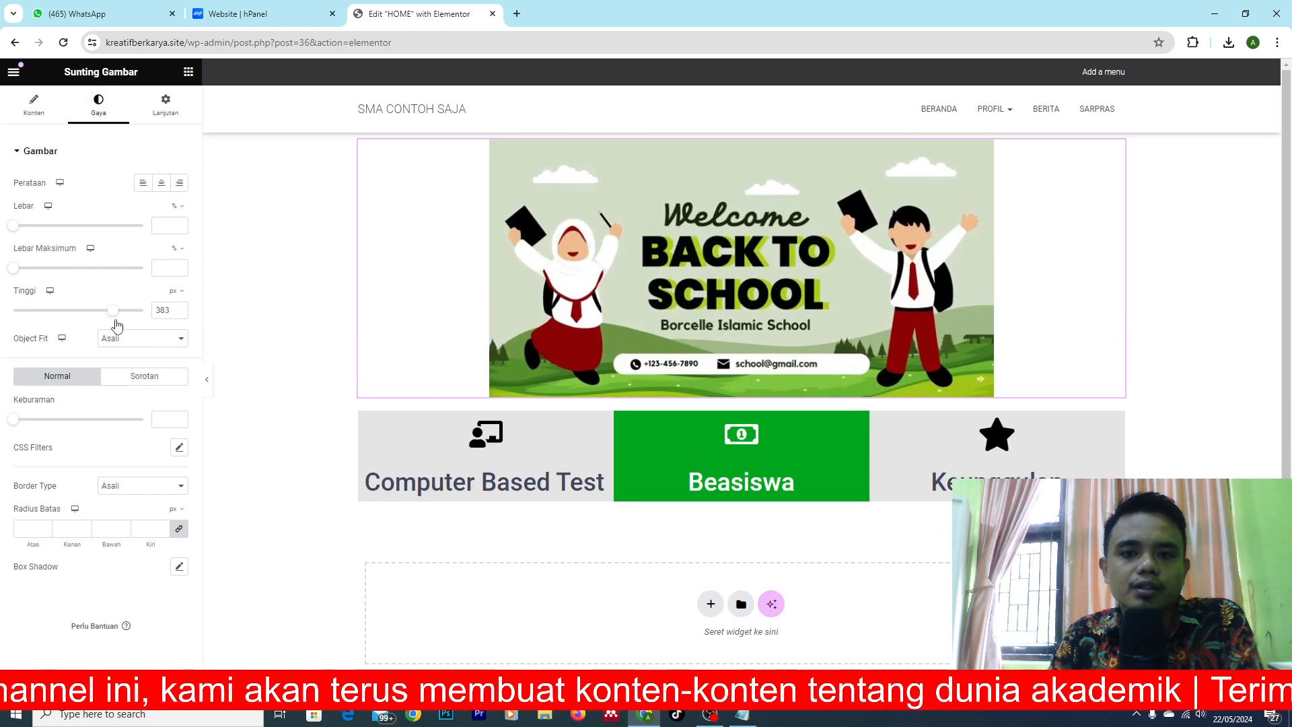
drag(16, 275, 147, 267)
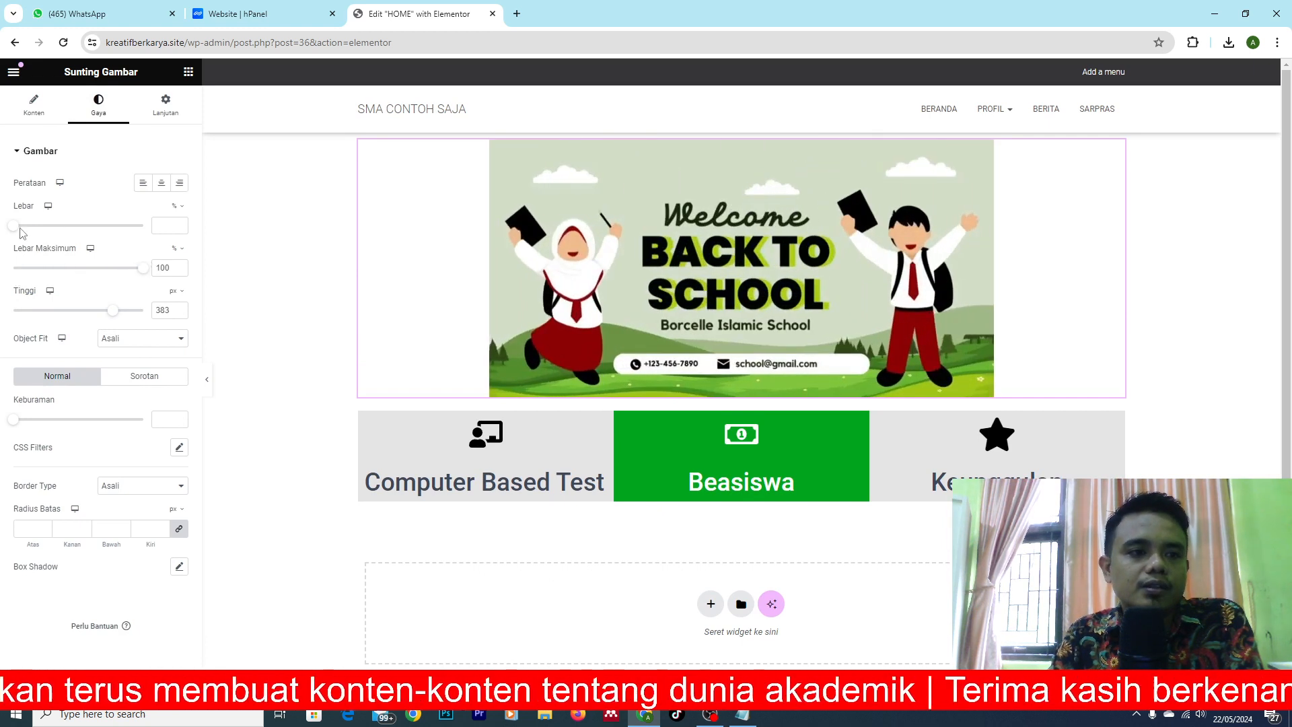
drag(15, 229, 164, 219)
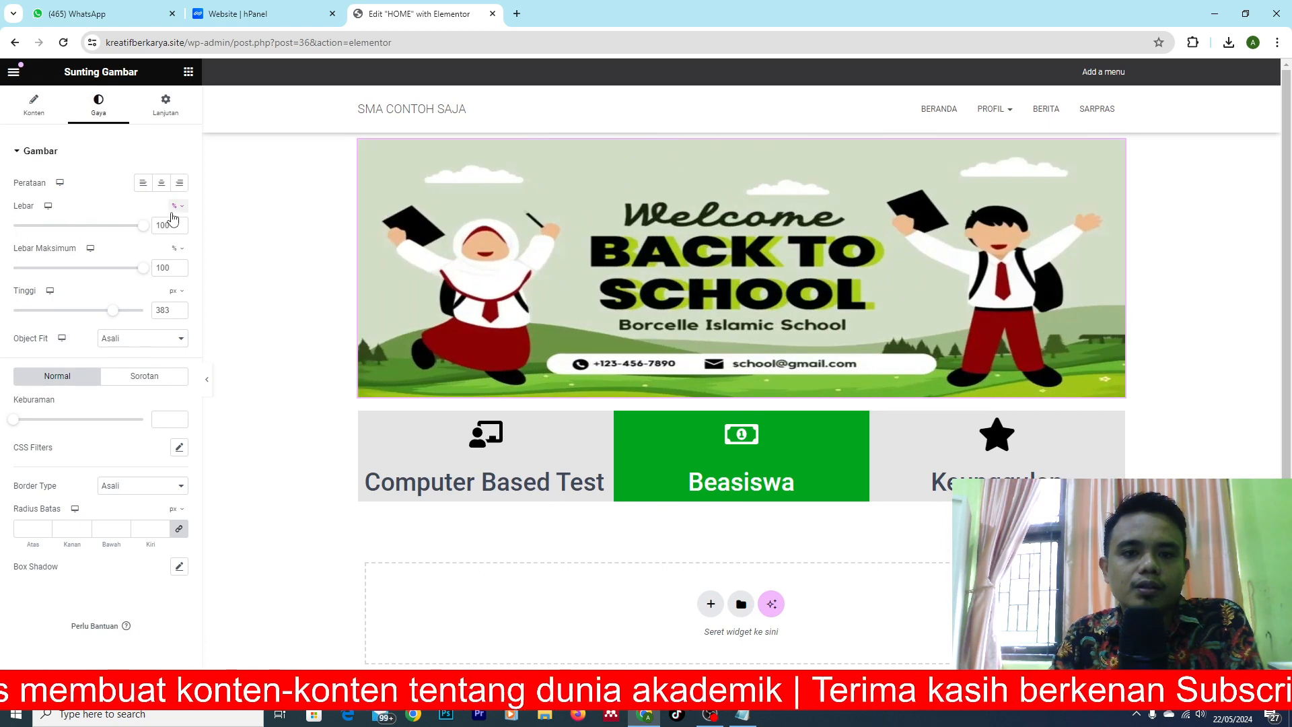
drag(116, 315, 154, 317)
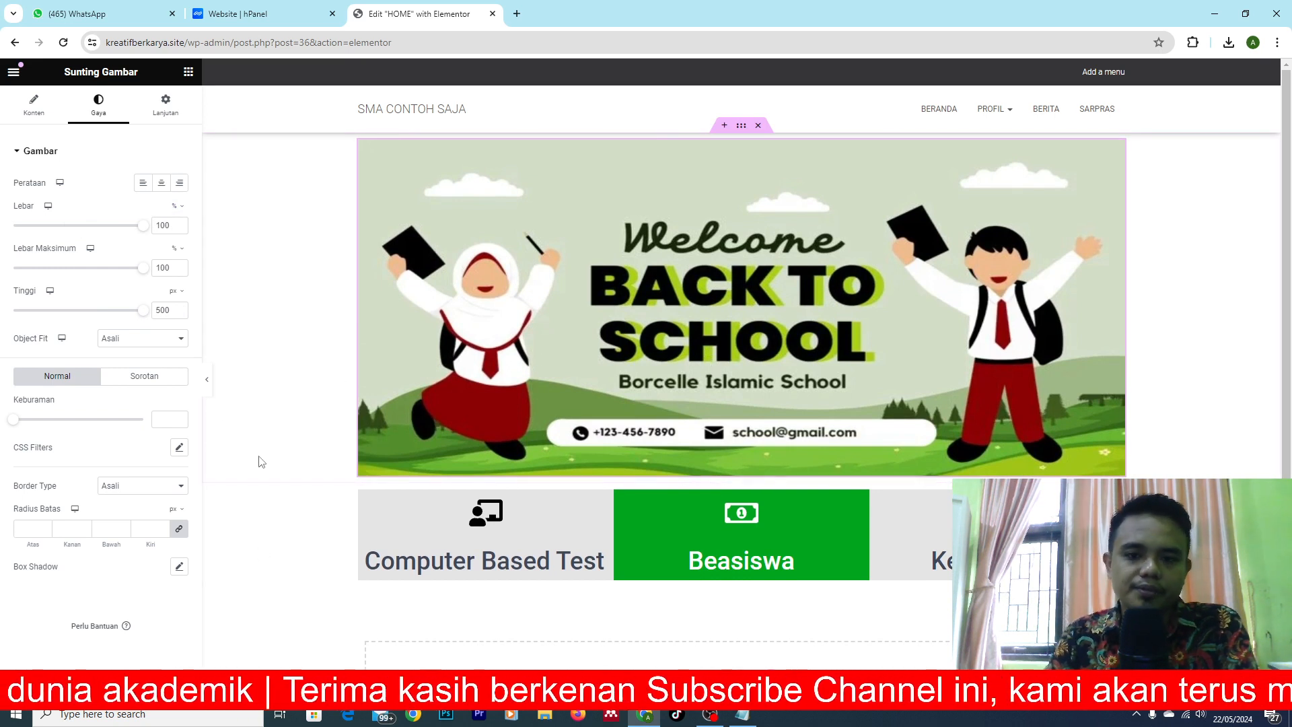
Save the page and review the enlarged banner with the three boxes below it
scroll(254, 464, down, 1)
scroll(254, 464, down, 2)
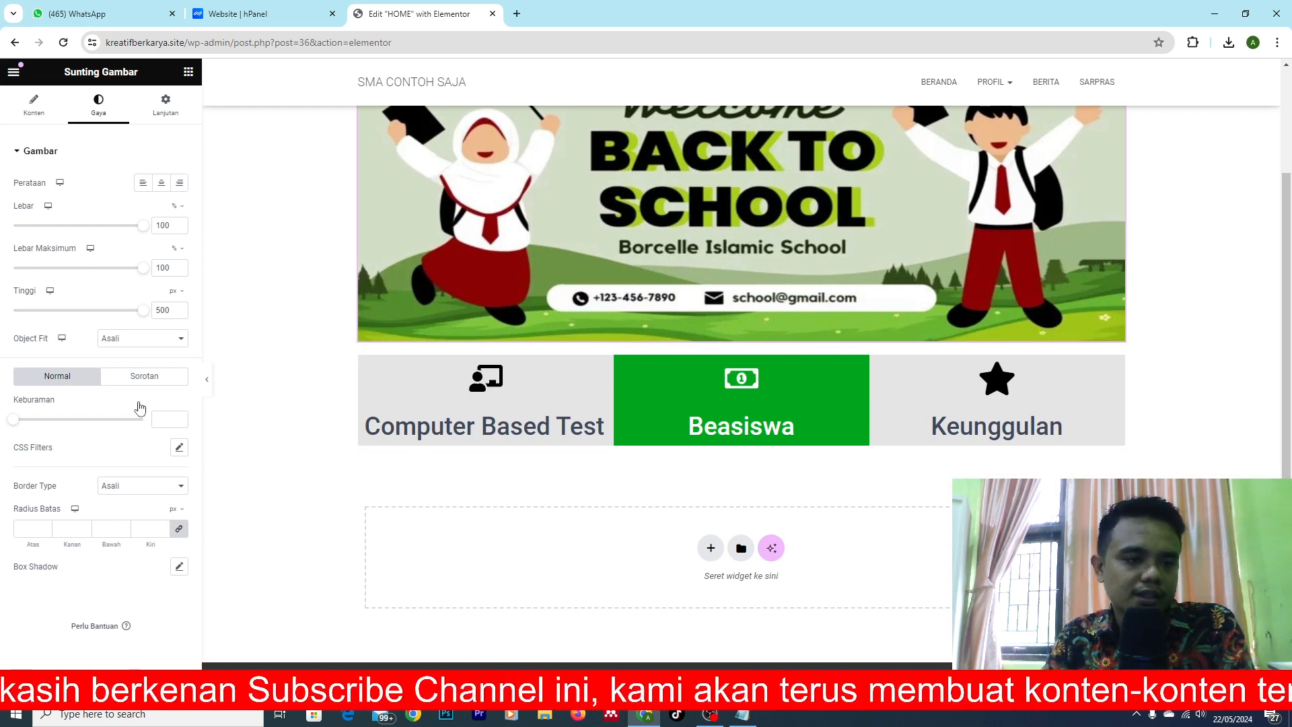
key(ctrl+s)
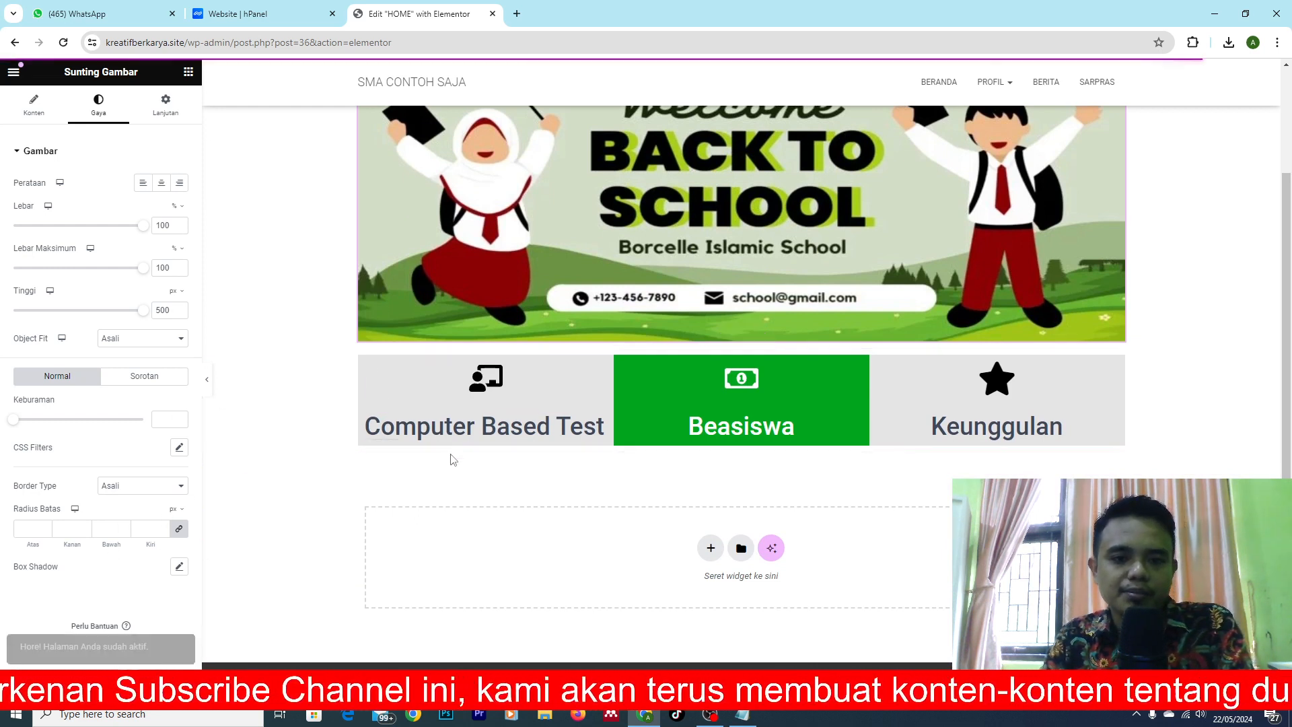
scroll(877, 363, up, 3)
scroll(877, 360, down, 3)
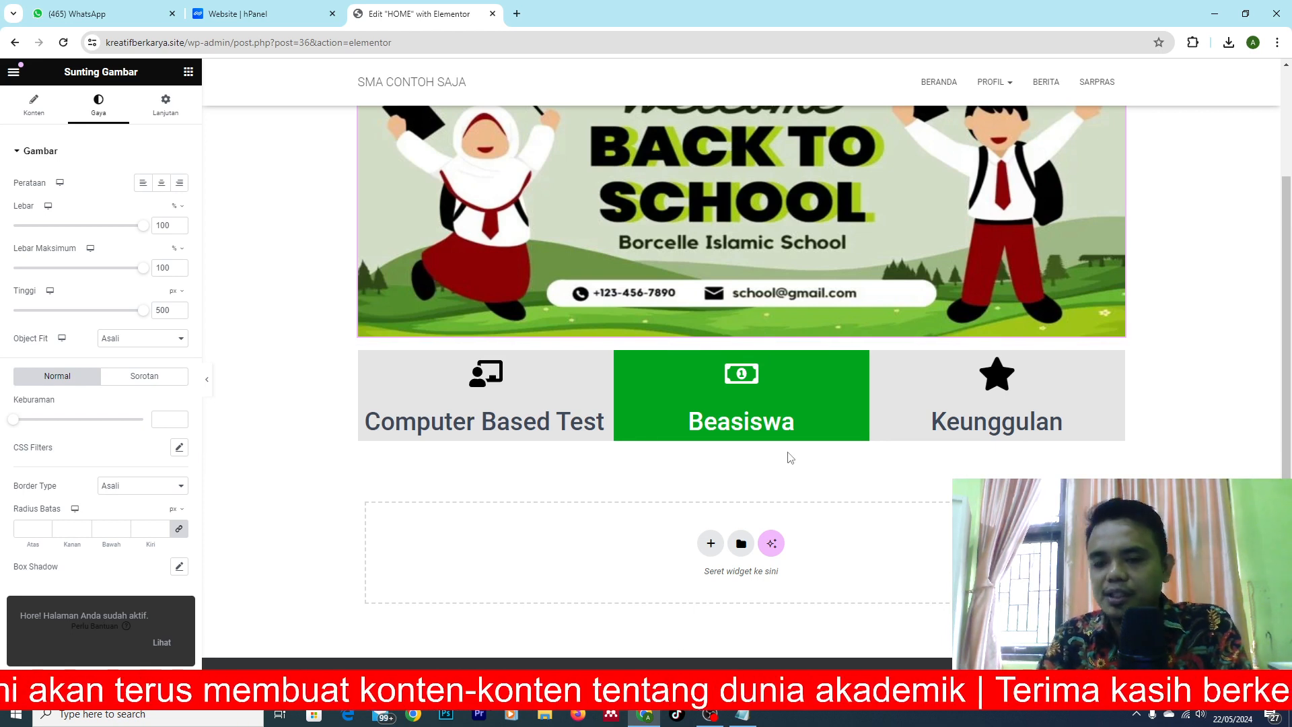
scroll(791, 457, up, 2)
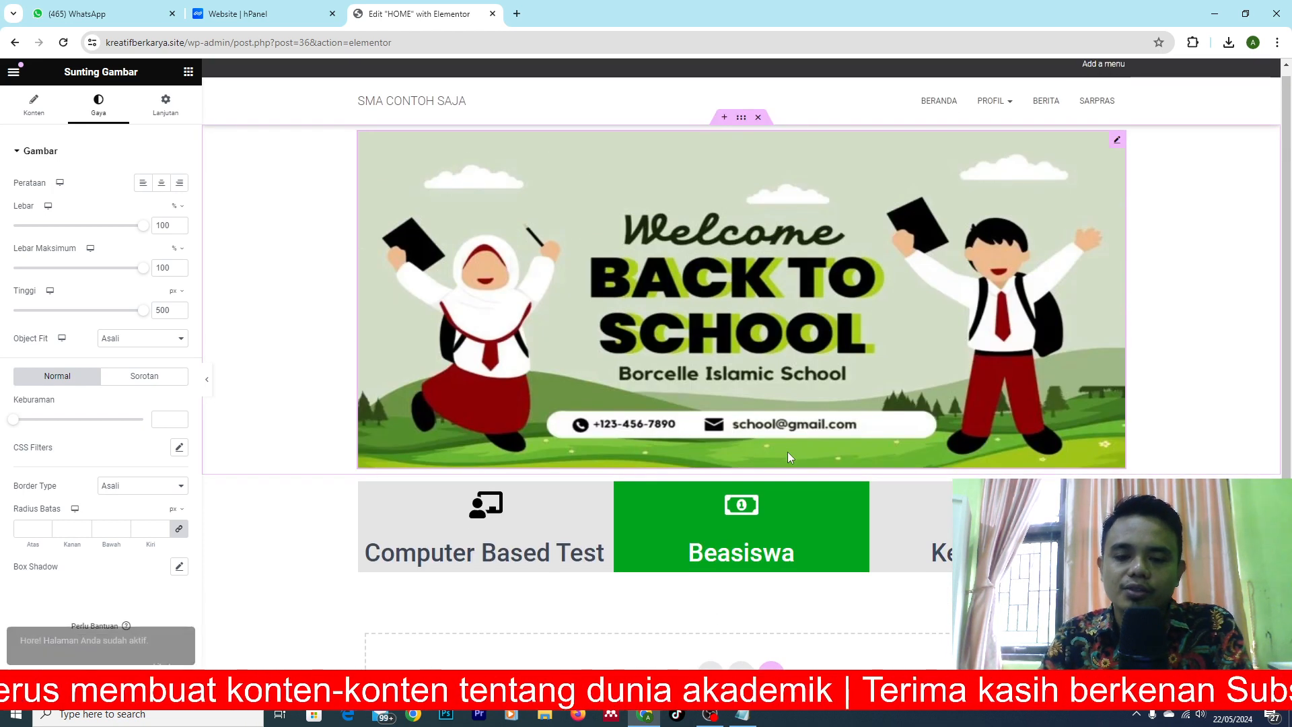
click(190, 73)
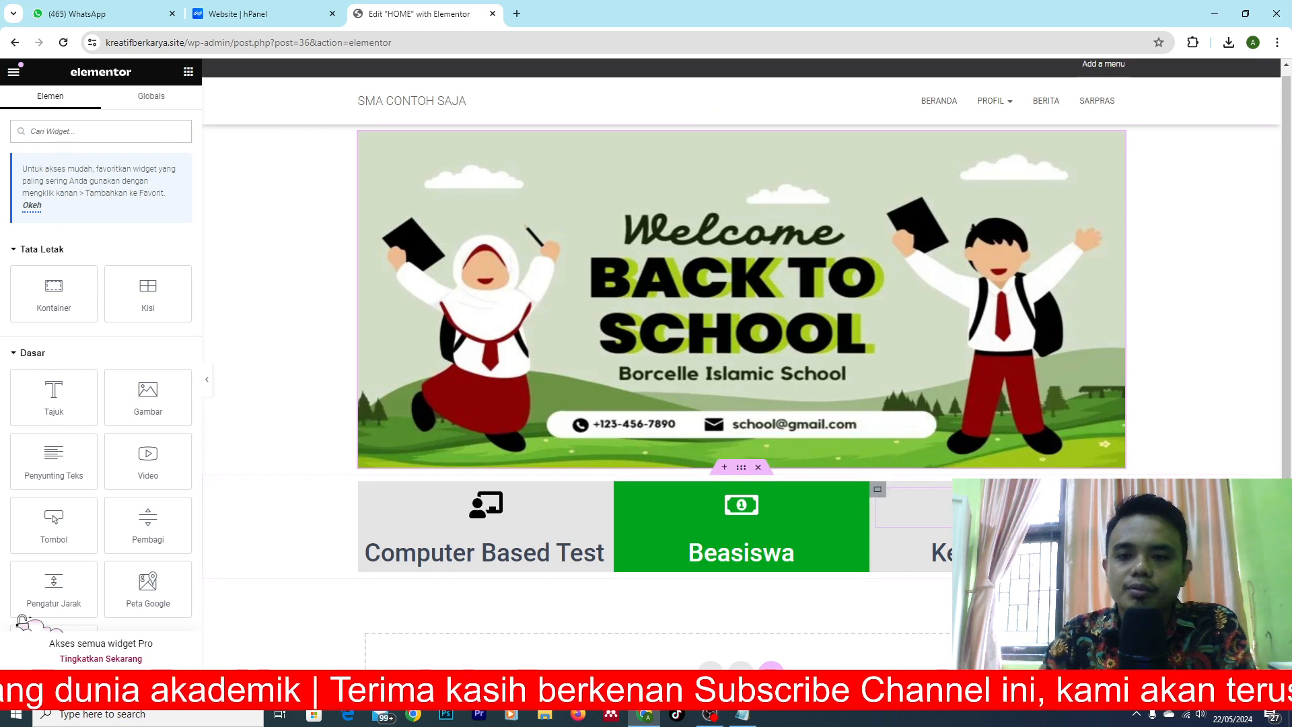
scroll(682, 519, down, 2)
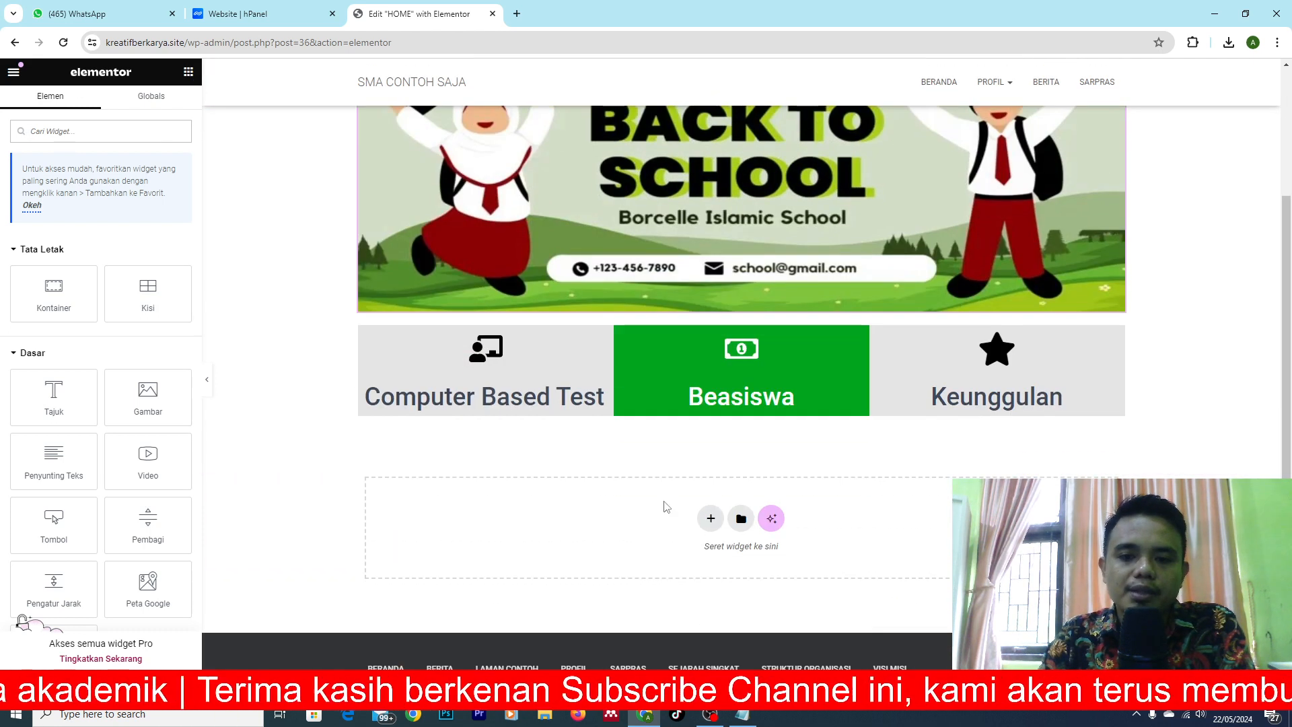
click(710, 518)
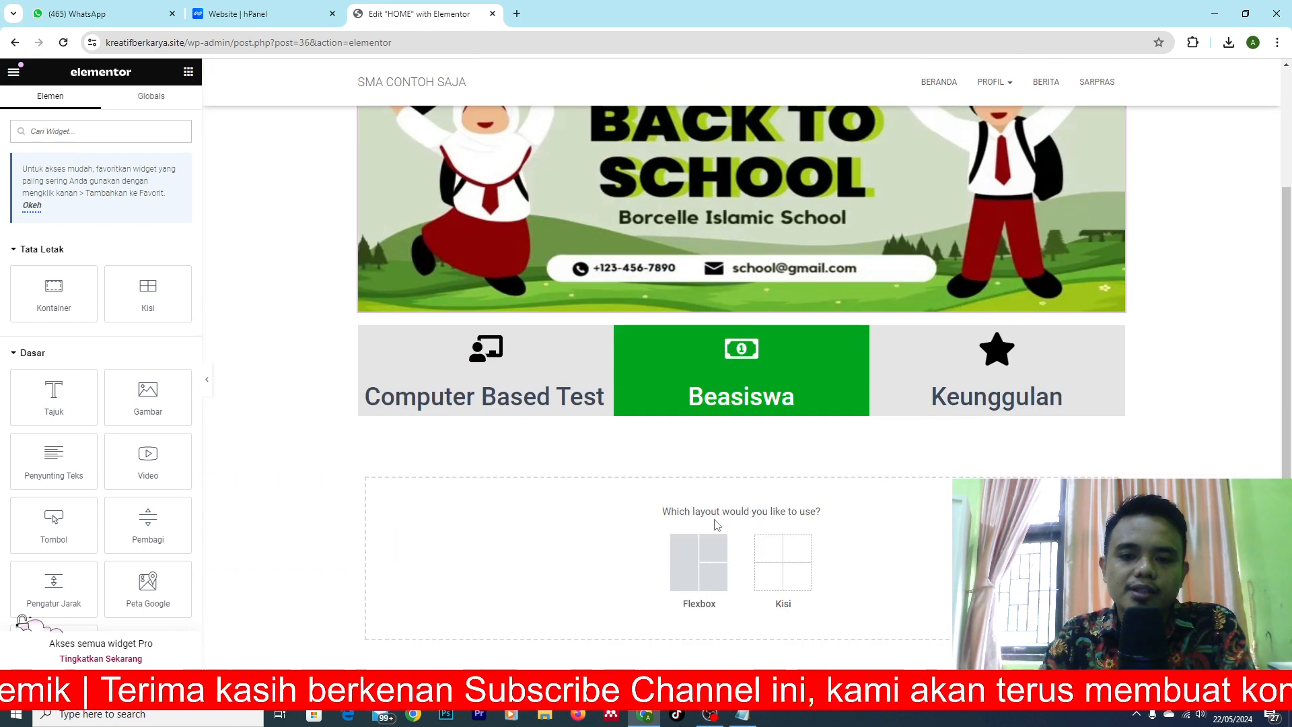
click(680, 570)
click(555, 548)
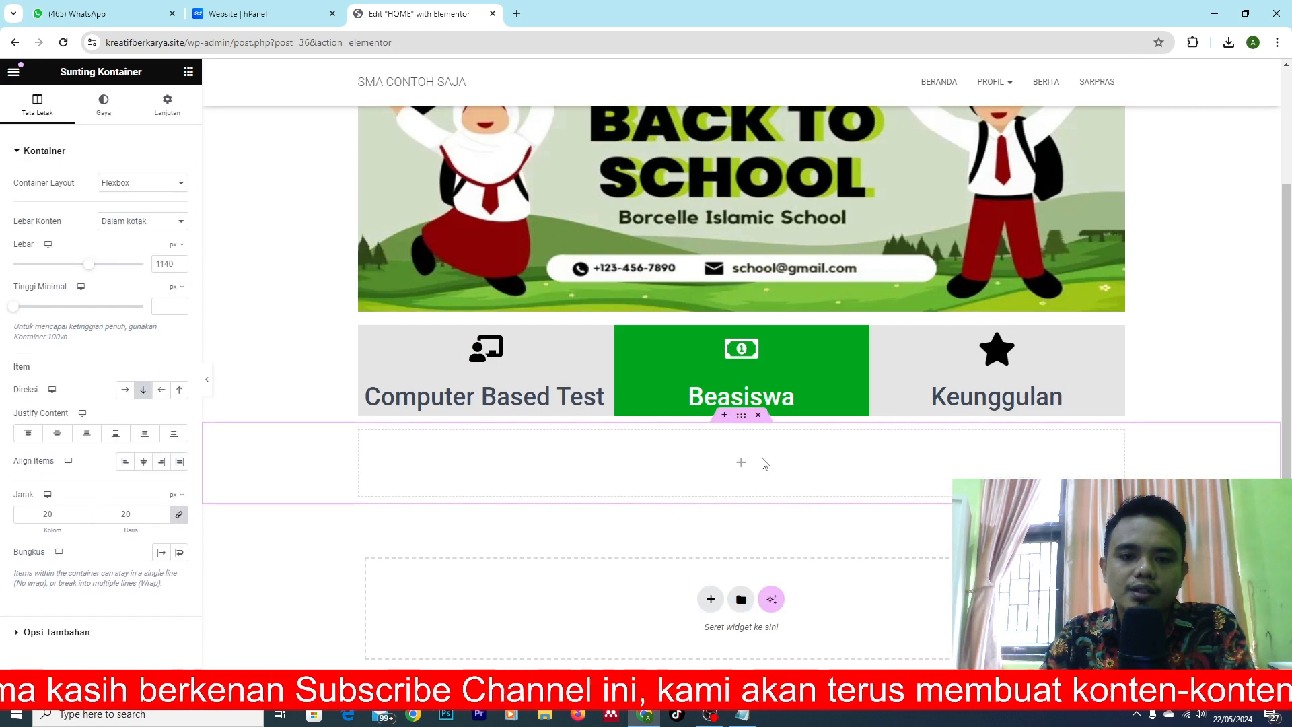
click(189, 71)
drag(51, 291, 613, 450)
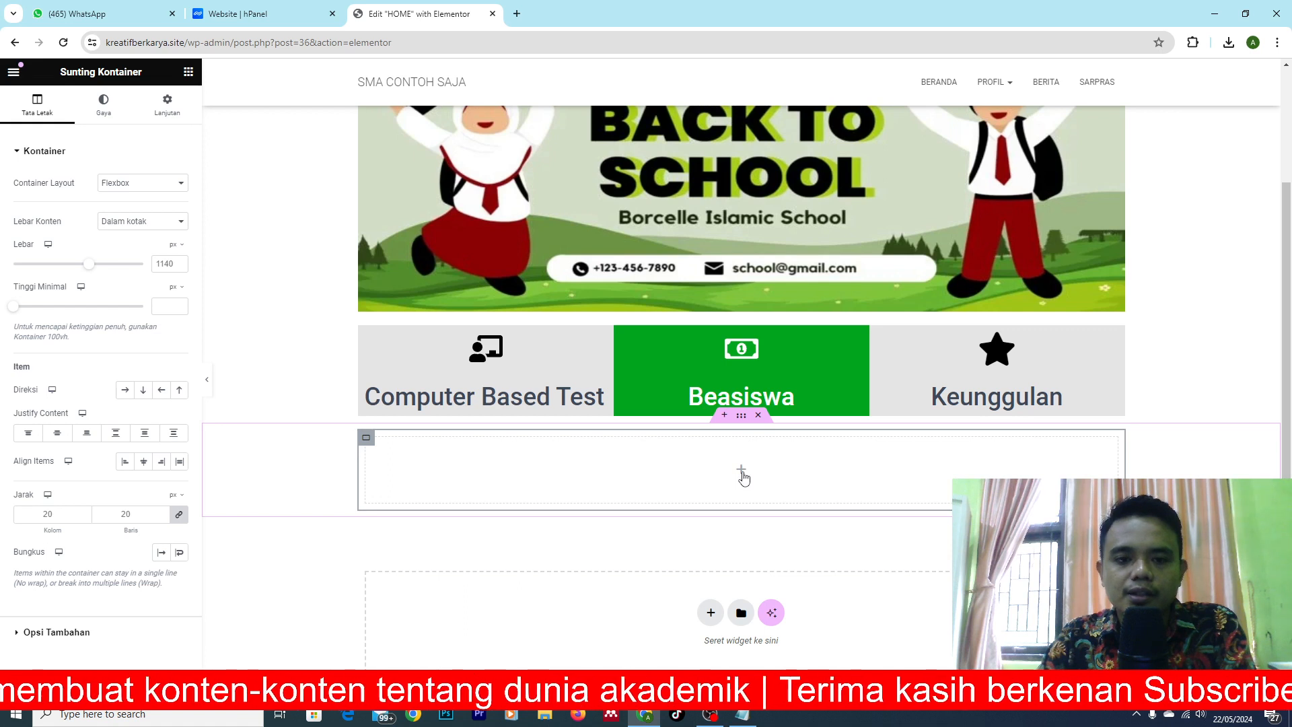
click(609, 468)
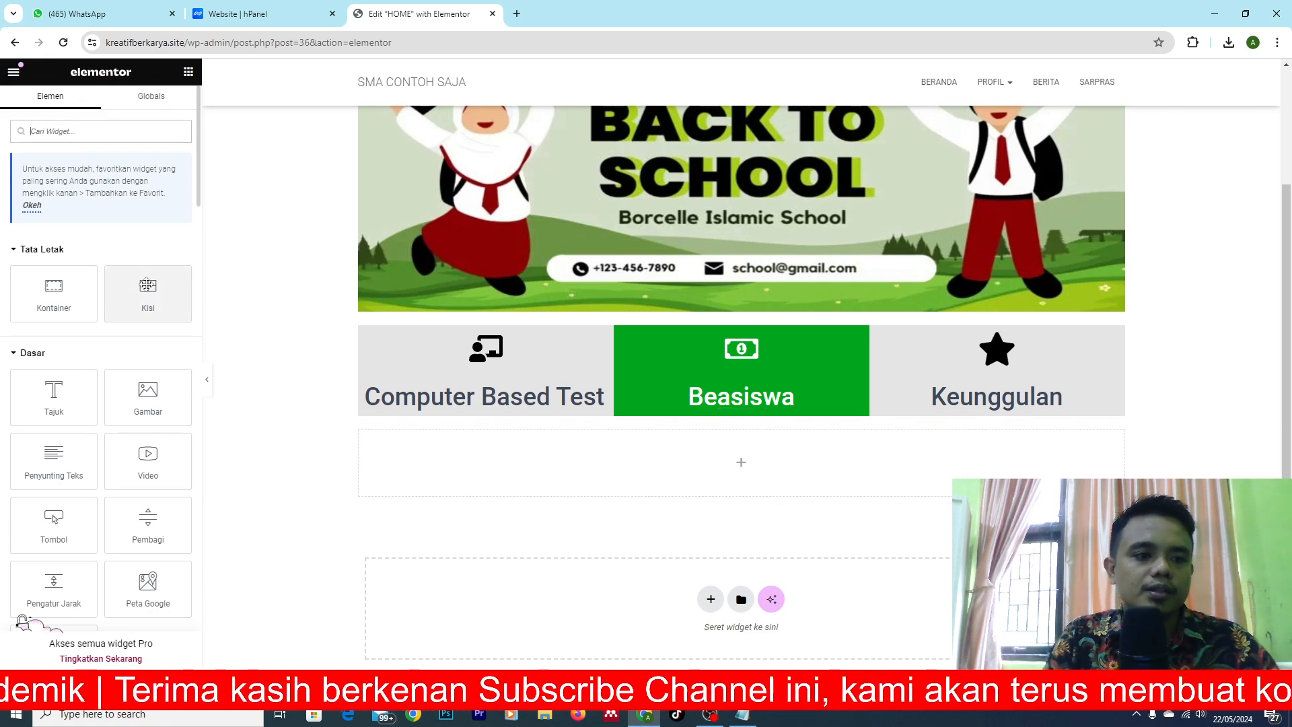
drag(54, 295, 511, 464)
right_click(366, 442)
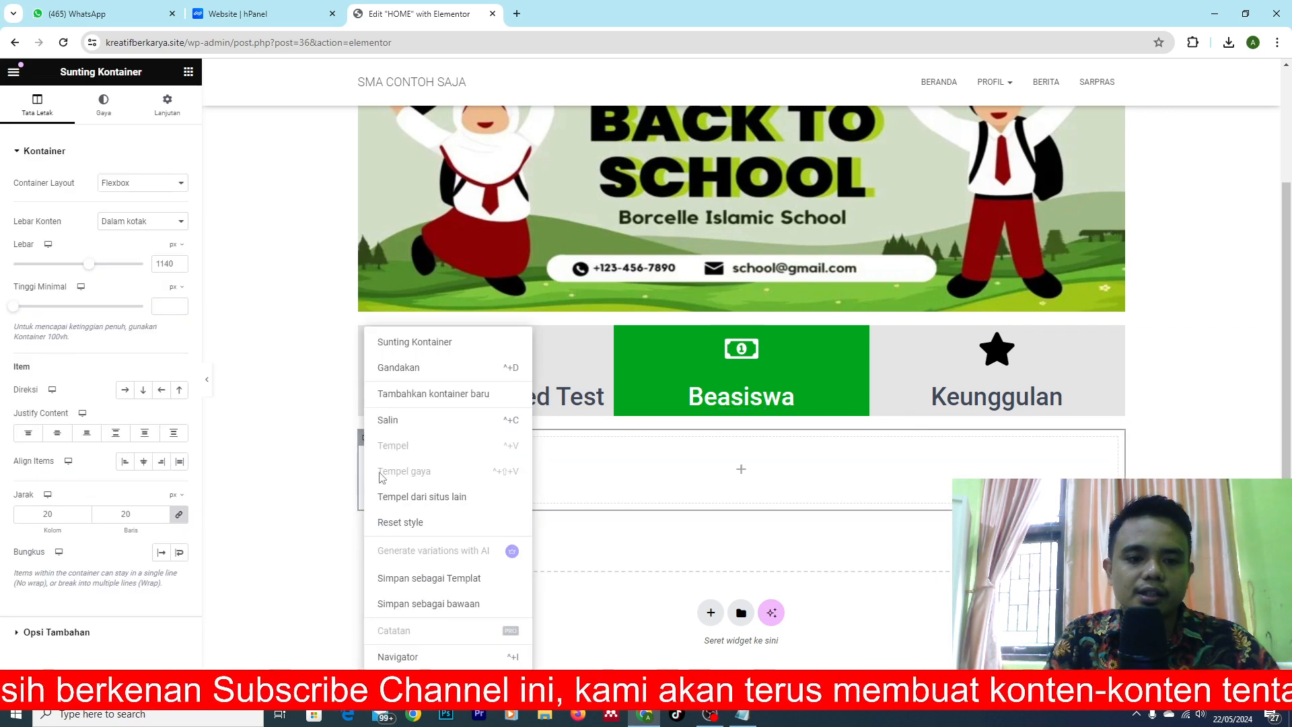
click(396, 372)
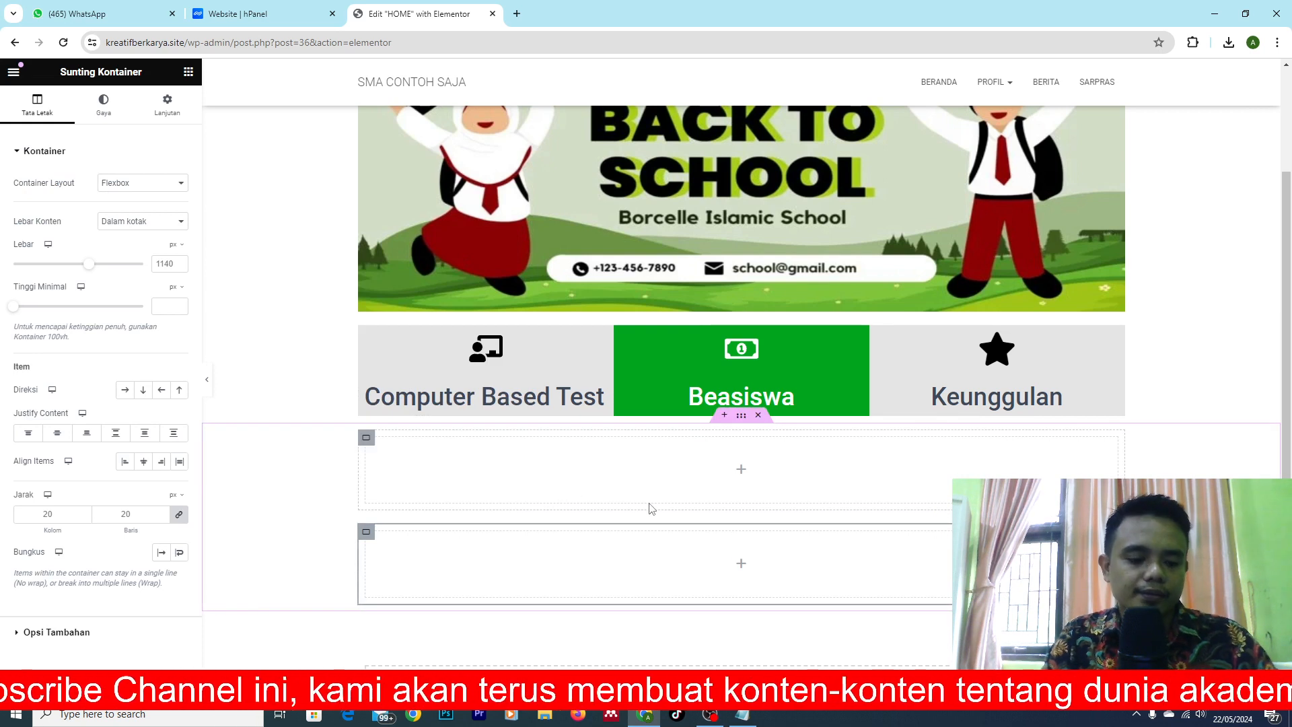
key(ctrl+z)
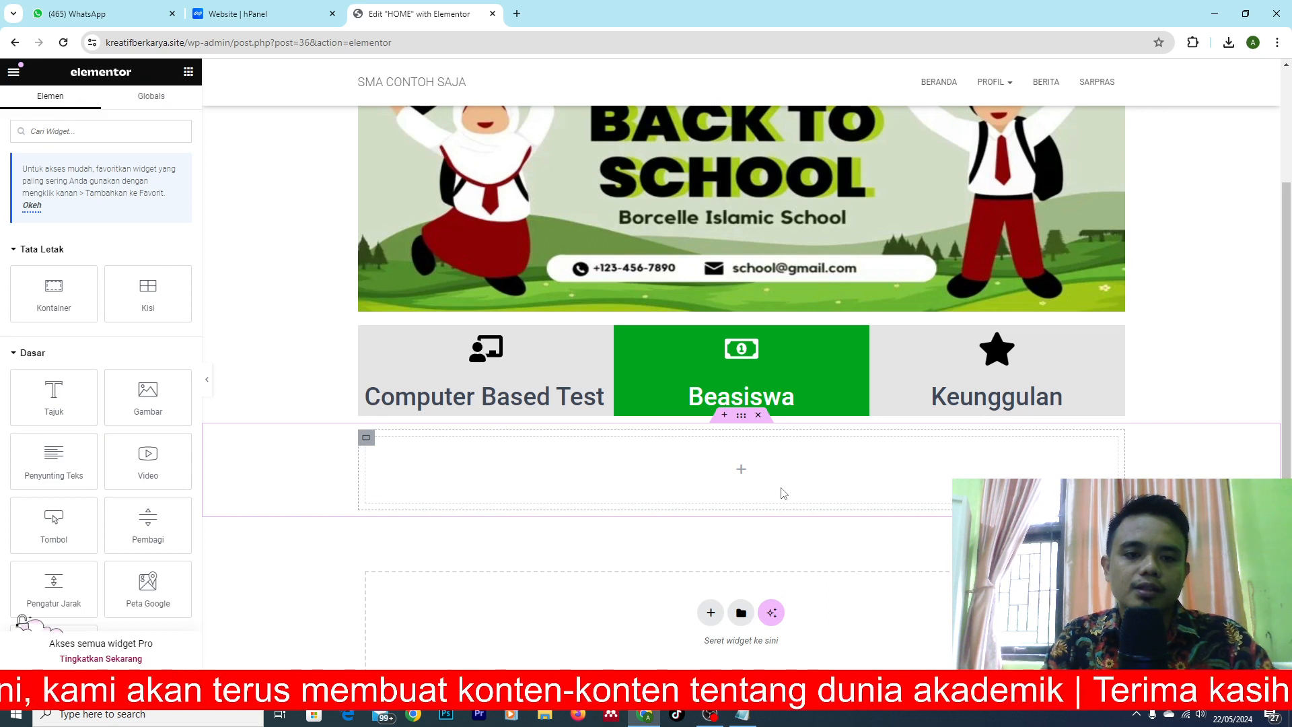
key(ctrl+z)
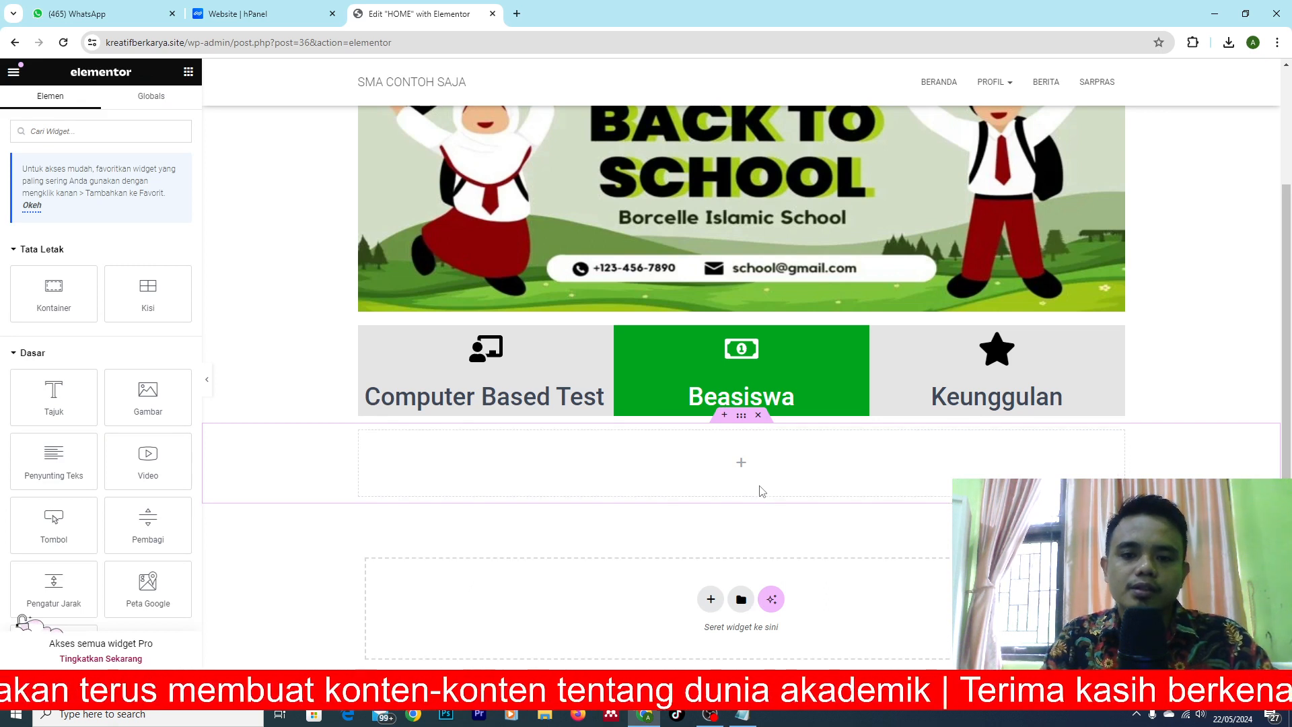
click(758, 416)
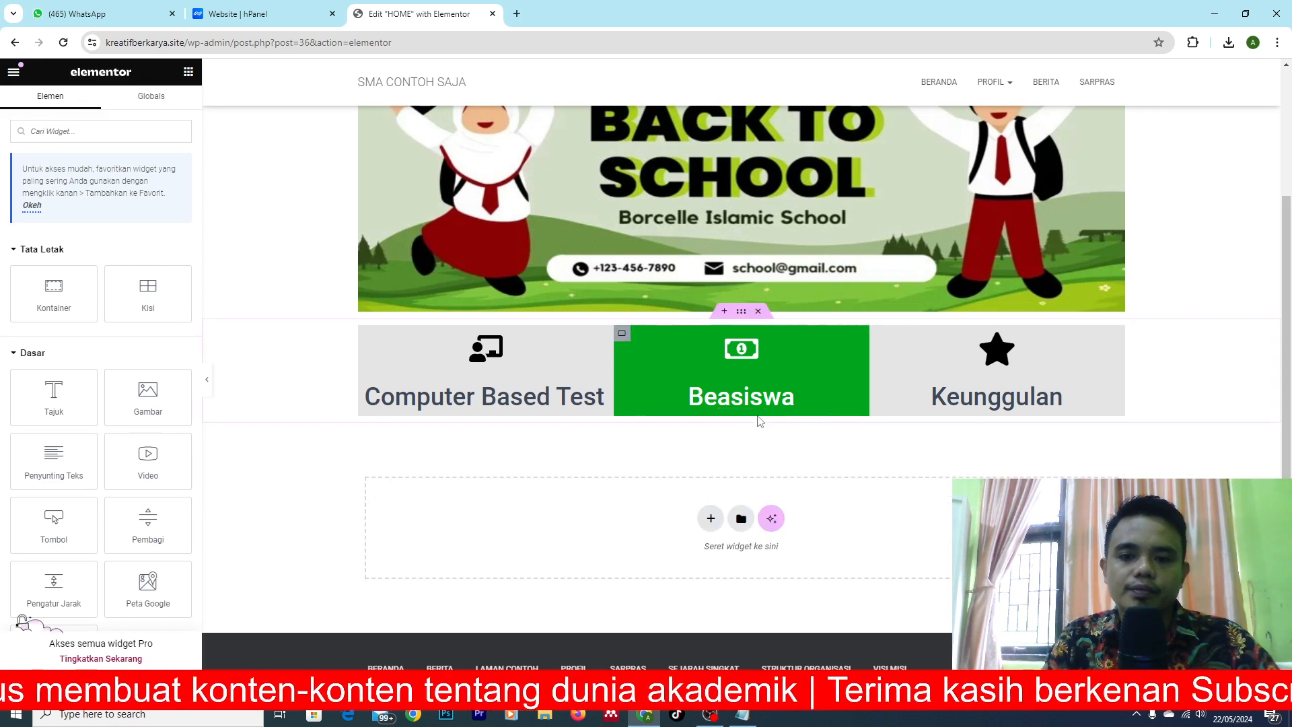
Insert a Flexbox container with two equal columns below the row of three boxes
click(711, 519)
click(704, 579)
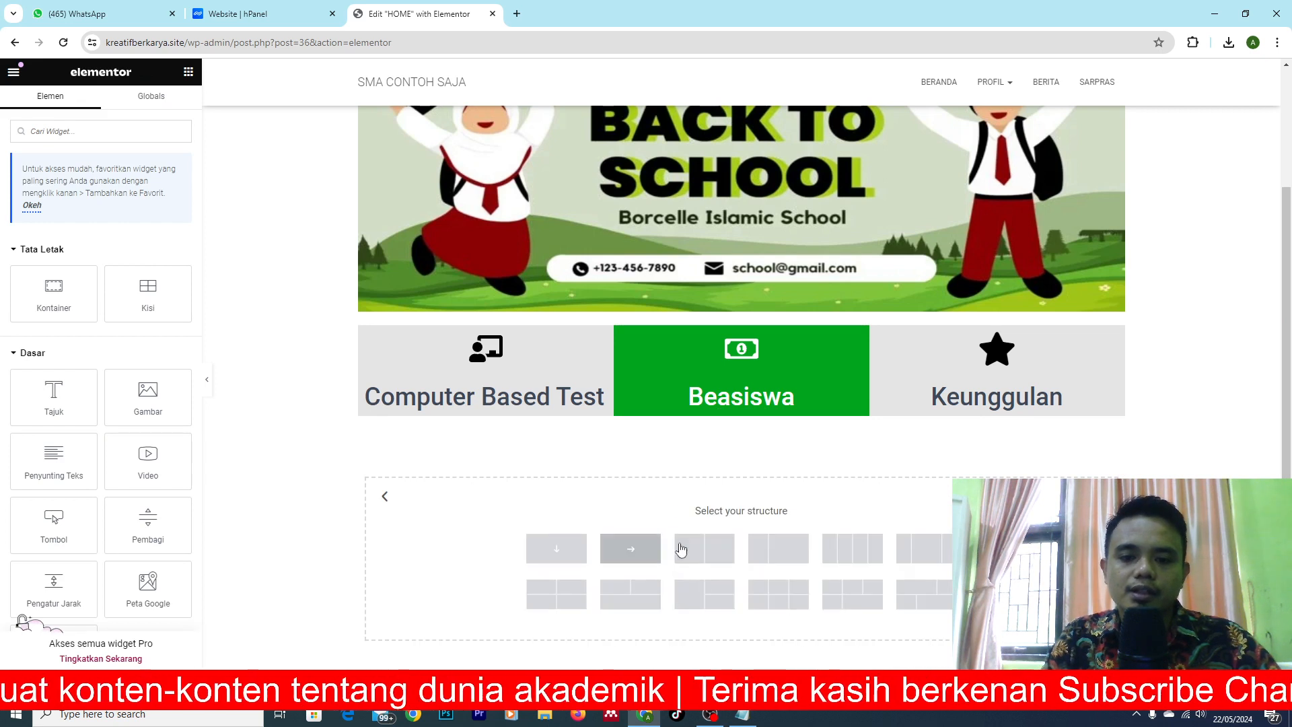
click(705, 548)
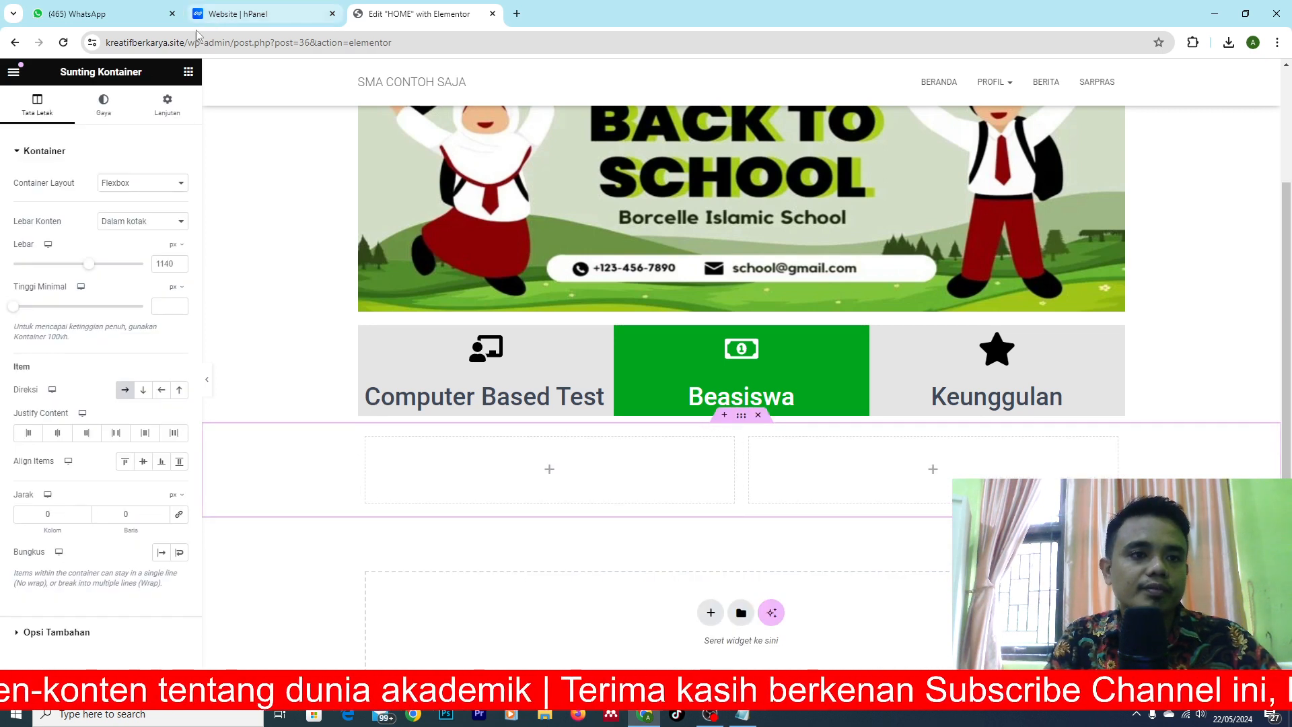
click(189, 73)
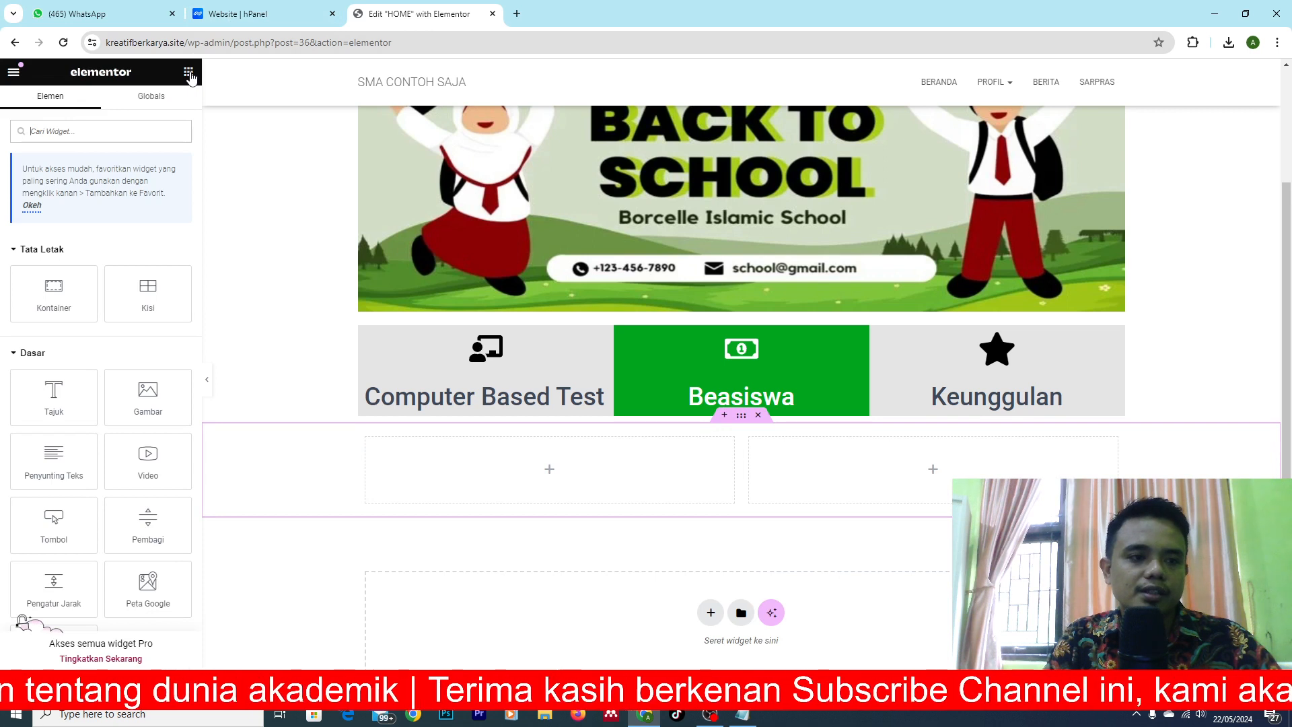
Add an Image widget to the second column and a Text Editor widget to the first column of the new container
drag(148, 394, 891, 453)
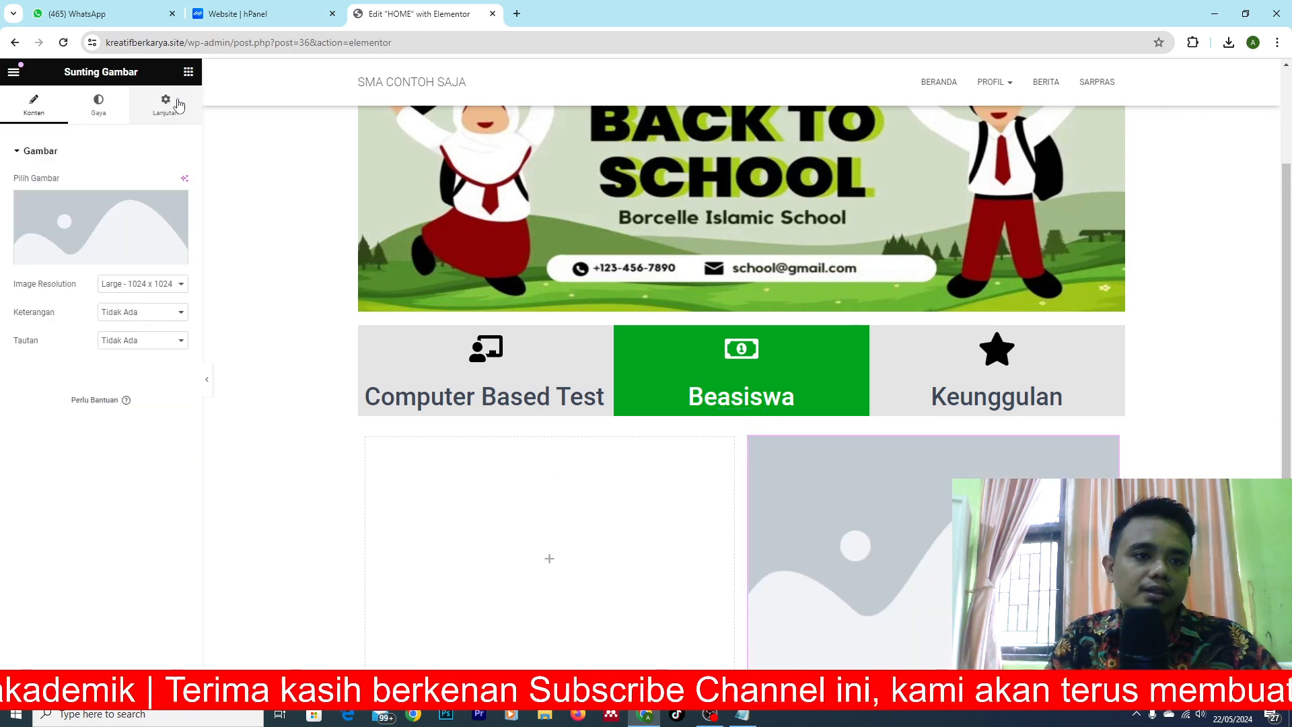
click(188, 72)
drag(54, 454, 482, 533)
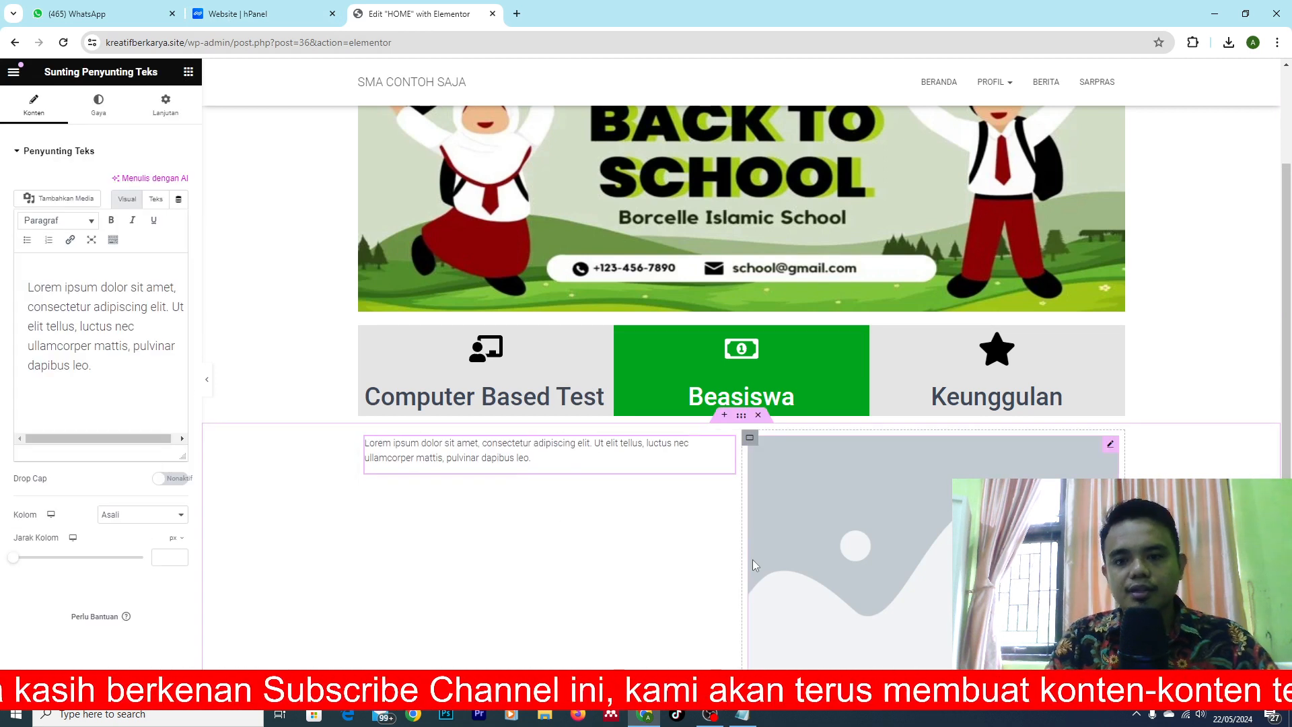
Upload the white-shirt portrait "WhatsApp Image 2024-05-21 at 10.38.02.jpeg" from Downloads and insert it into the second column's Image widget
scroll(754, 564, down, 2)
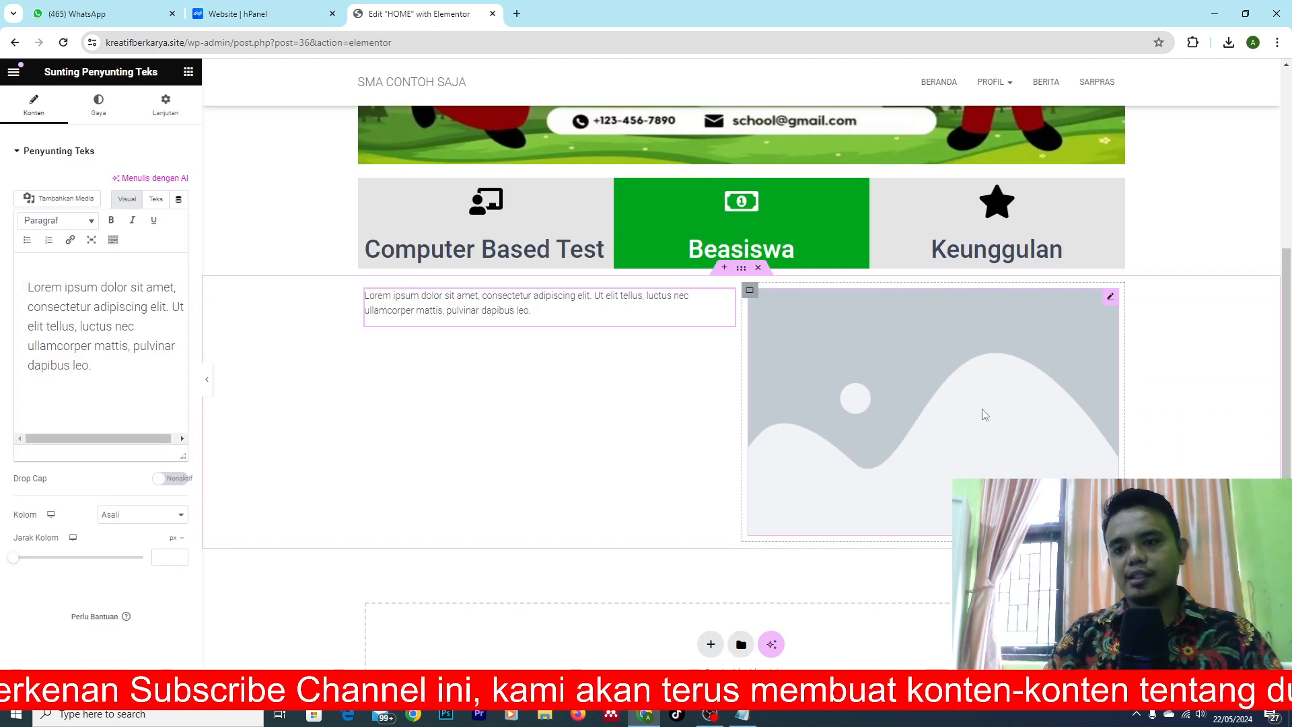
click(1110, 310)
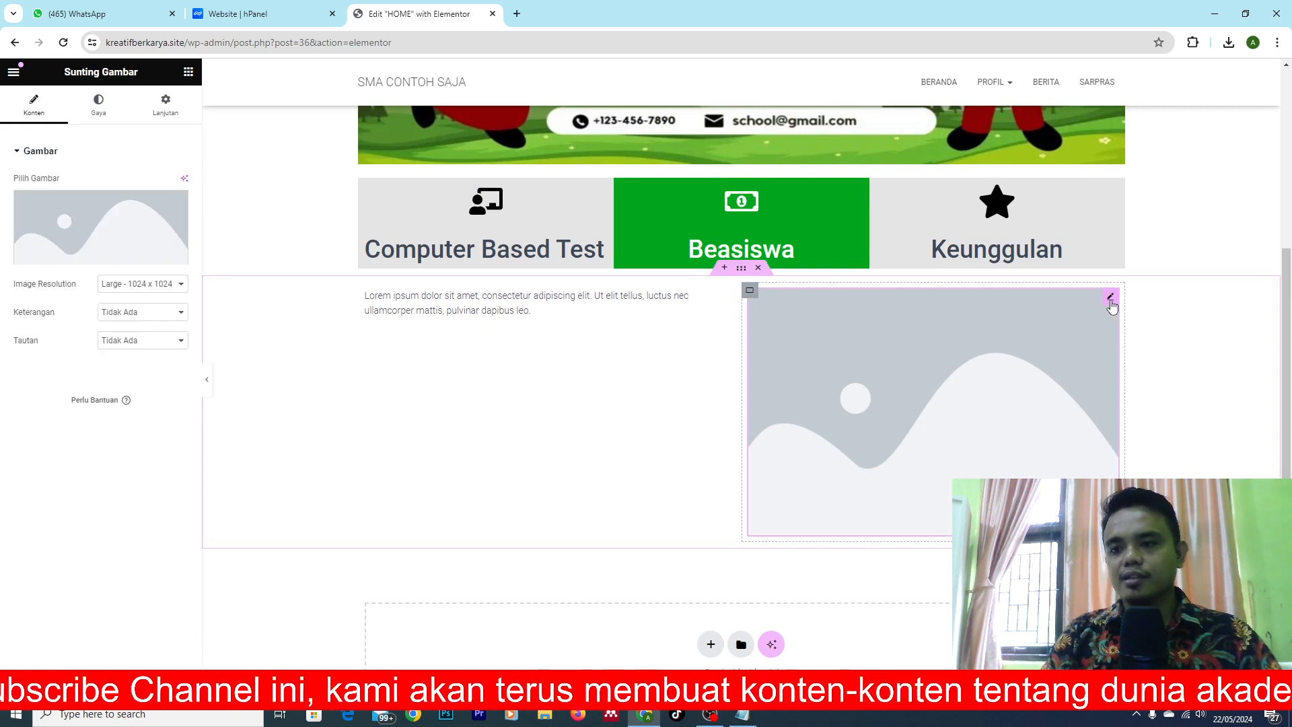
click(106, 213)
click(170, 122)
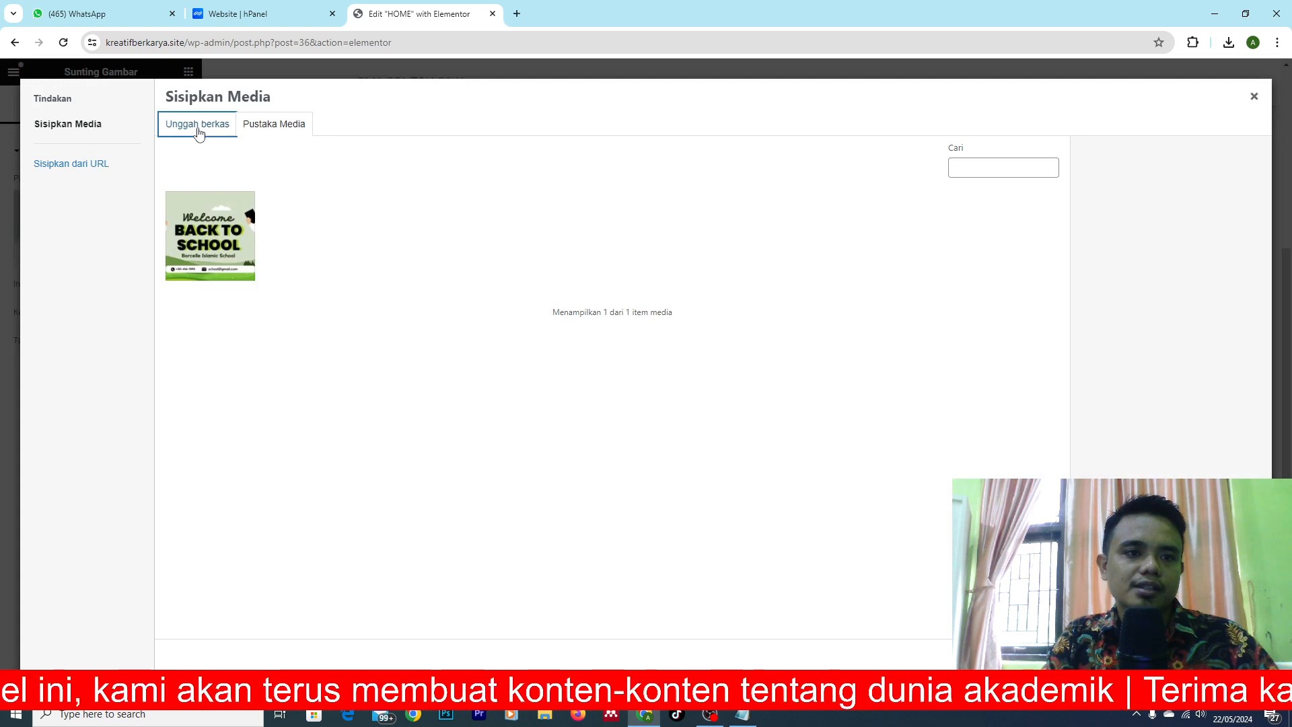
click(717, 361)
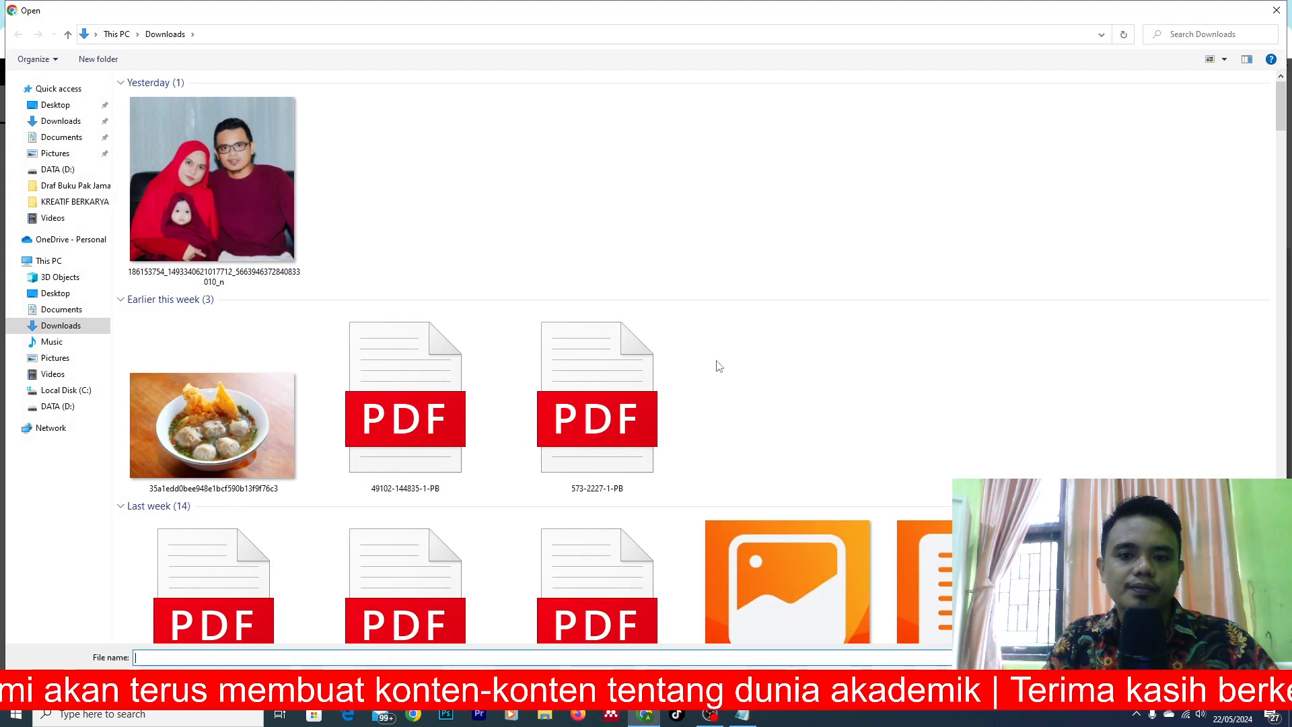
scroll(717, 364, down, 10)
scroll(717, 365, up, 10)
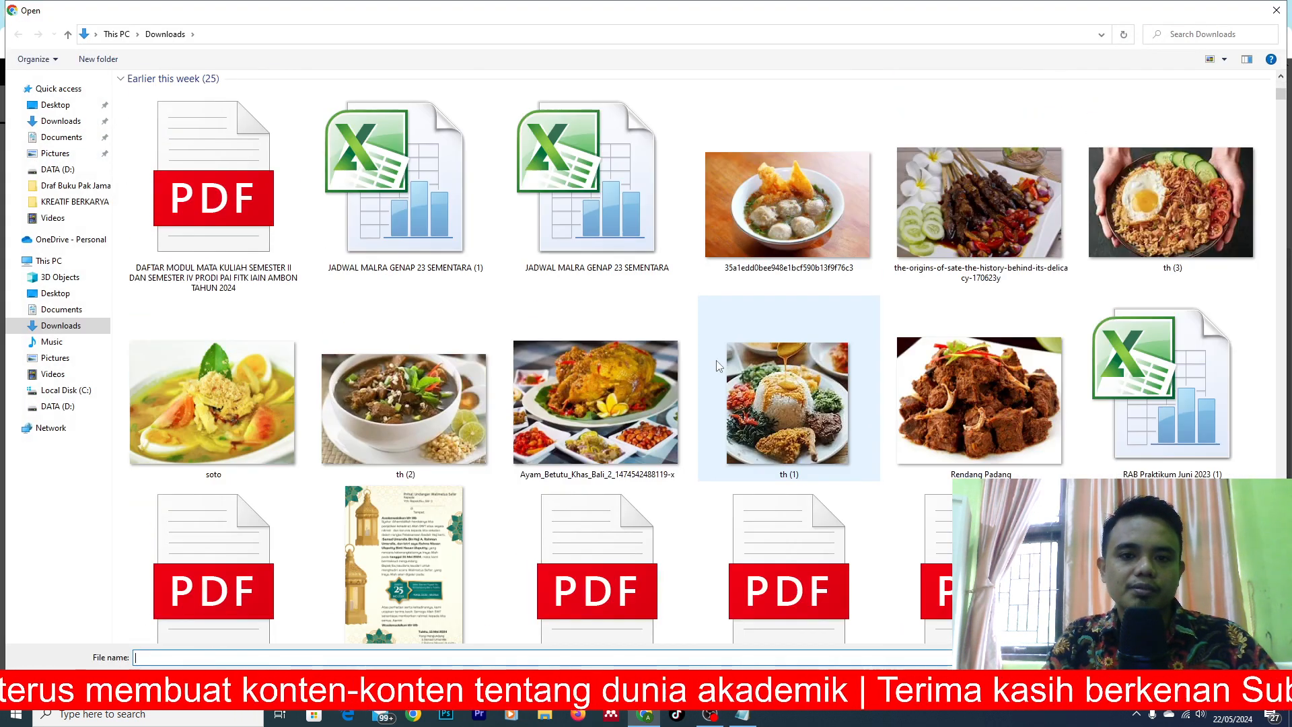
click(609, 556)
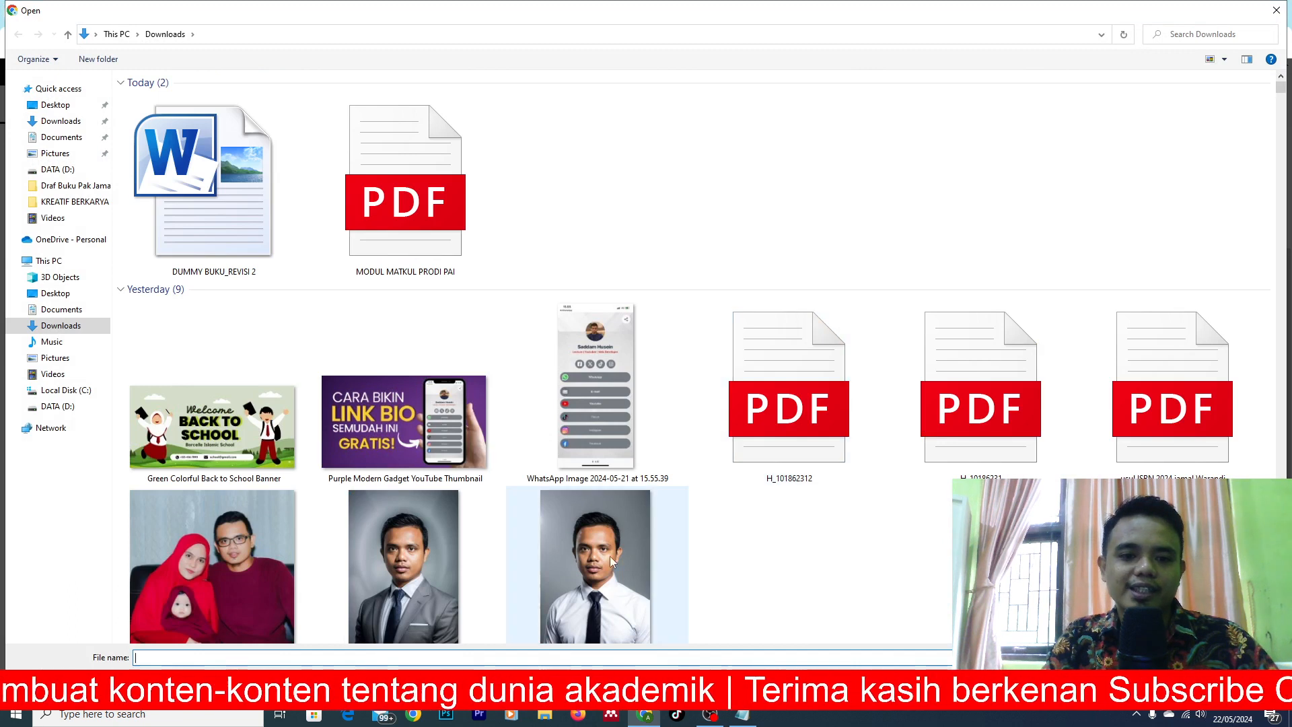
click(1185, 679)
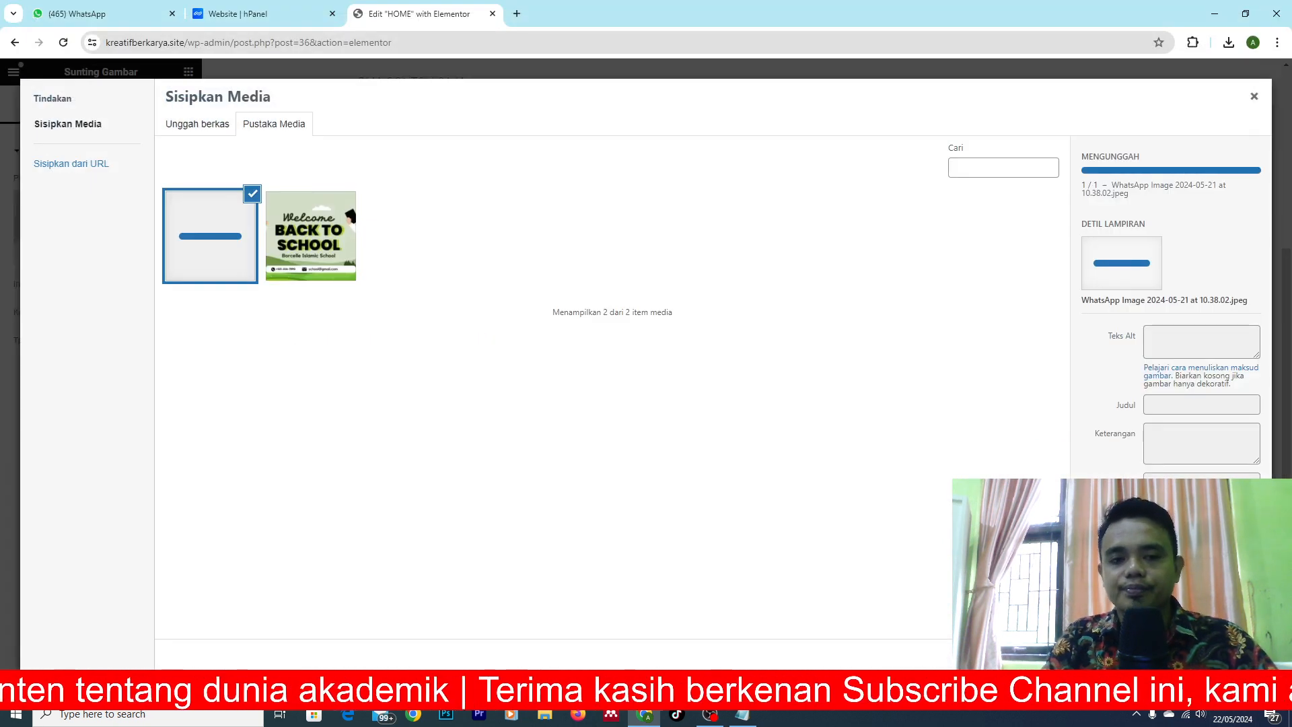
click(1238, 658)
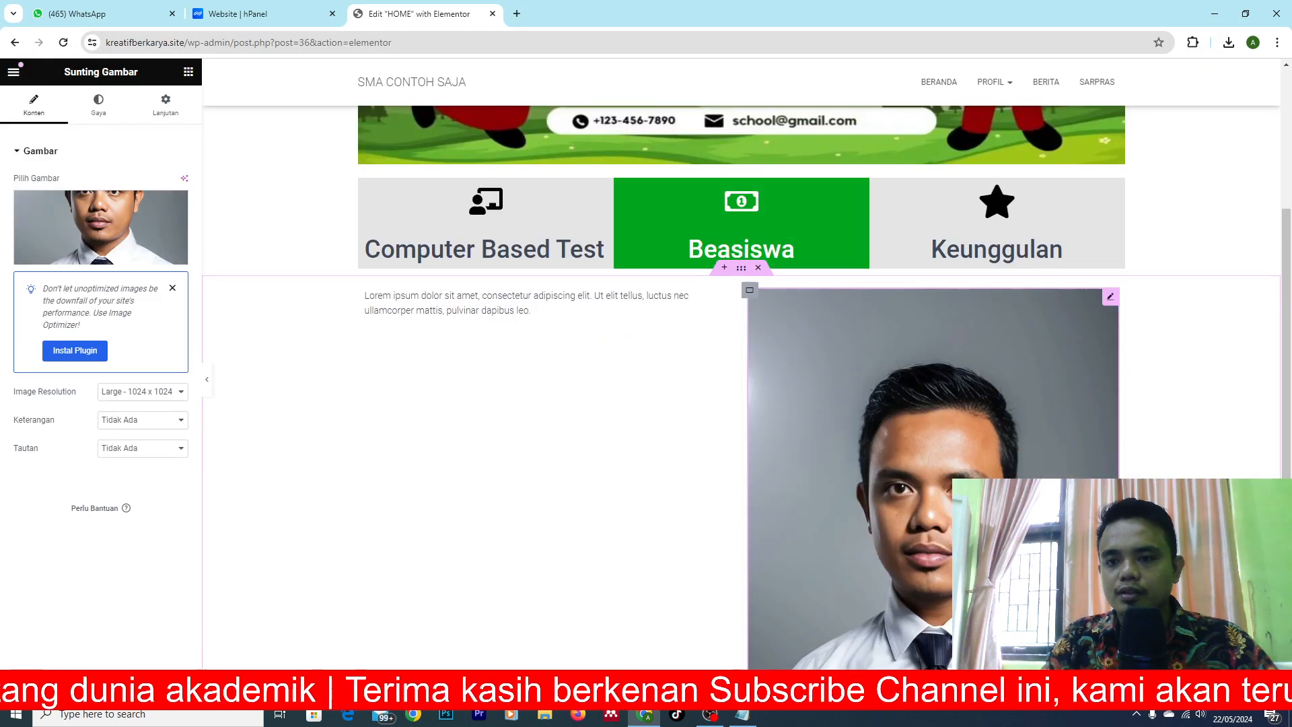
Add a Heading widget above the lorem ipsum text in the first column, reading "SAMBUTAN KEPALA SEKOLAH"
scroll(1142, 476, down, 4)
scroll(1142, 476, up, 2)
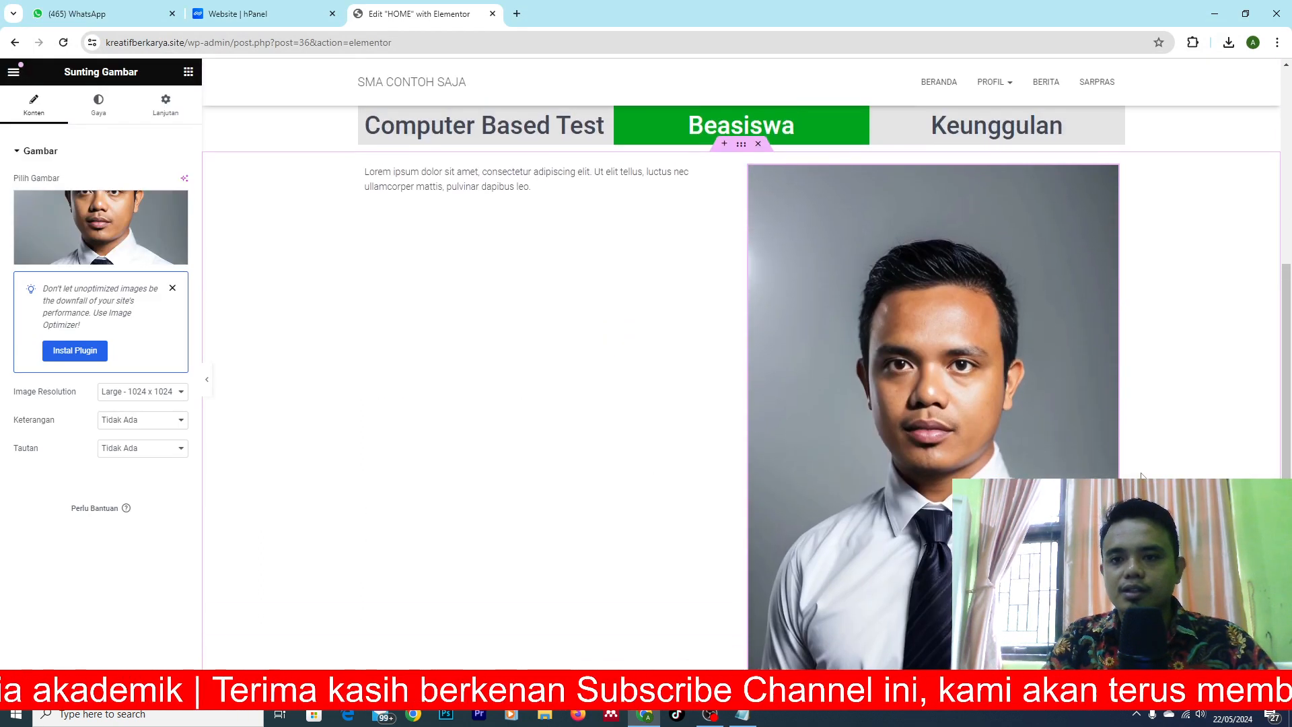
scroll(1143, 476, down, 2)
scroll(1142, 477, up, 1)
scroll(1142, 476, up, 2)
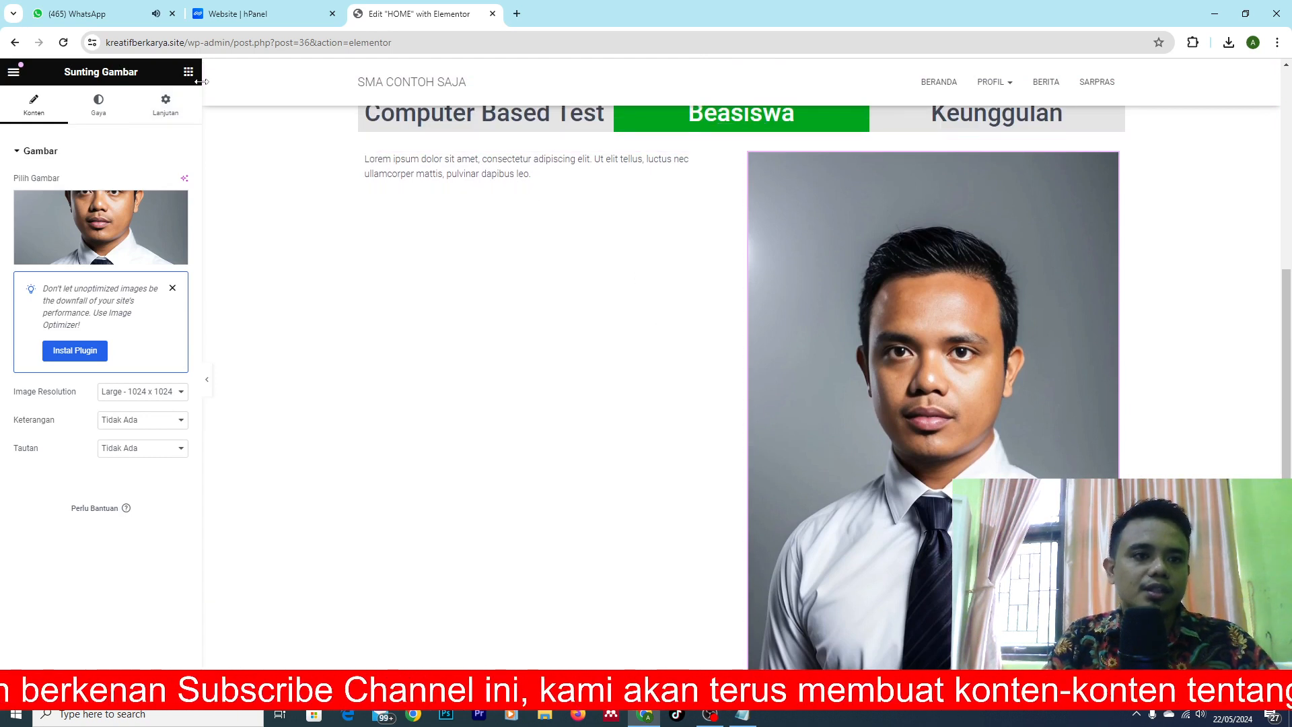
click(191, 79)
drag(64, 398, 447, 163)
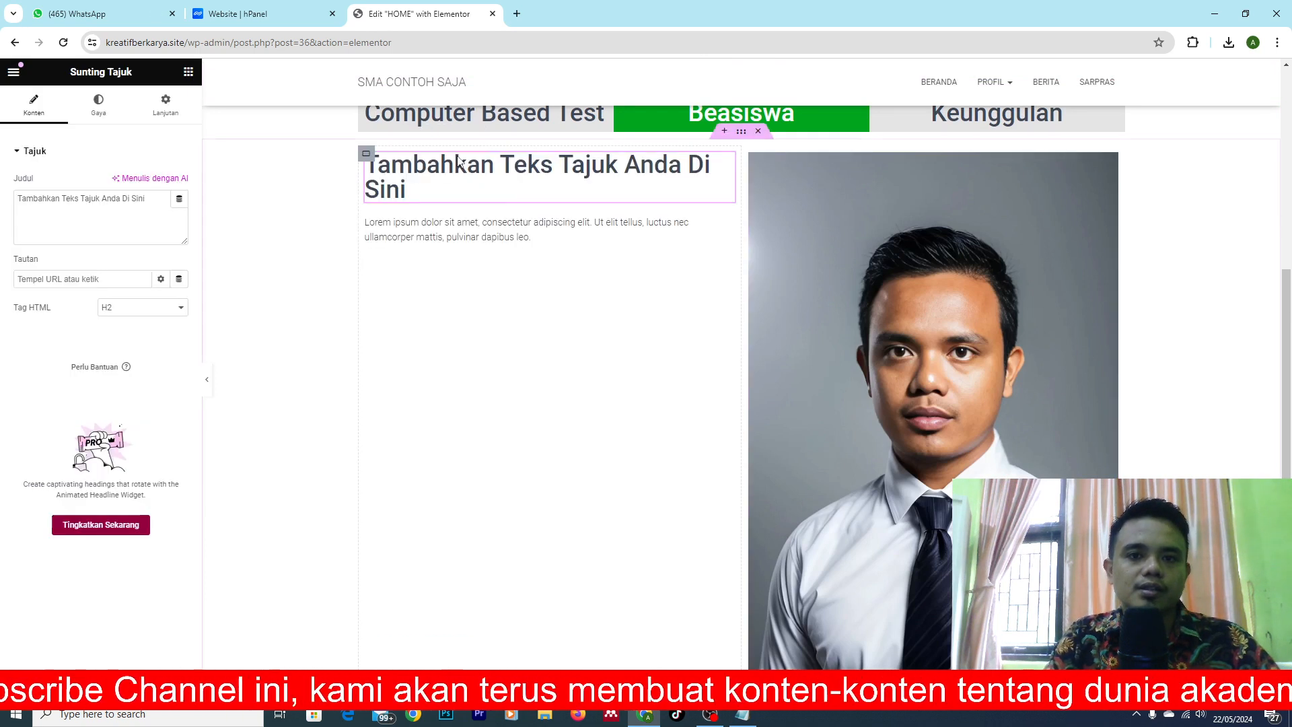
click(482, 183)
key(ctrl+a)
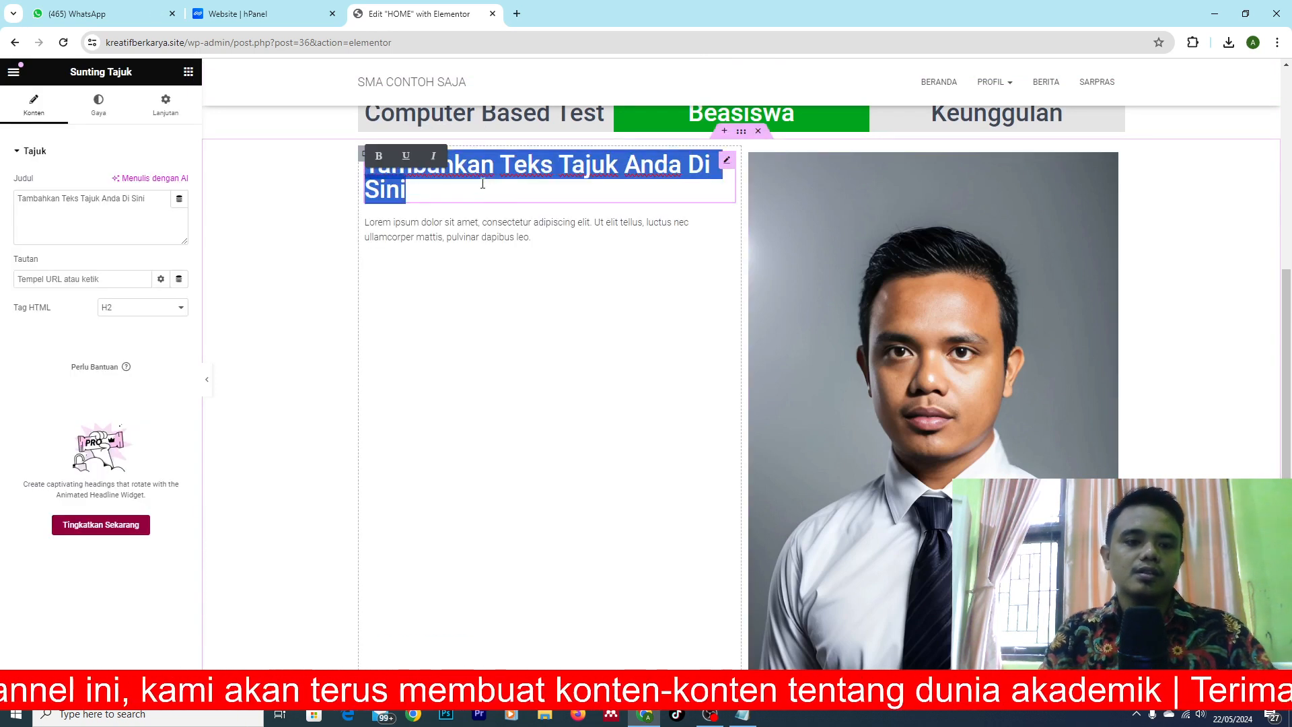
text(SAMBUT)
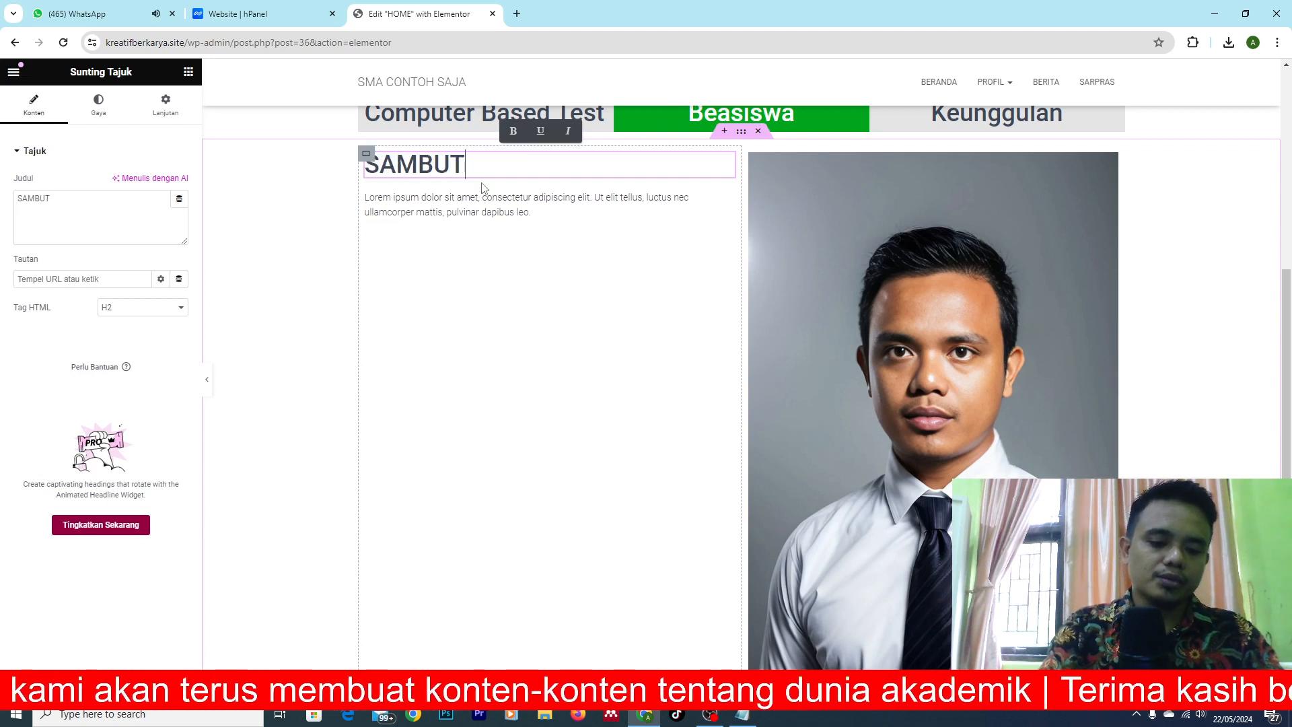
text(AN KEPALA )
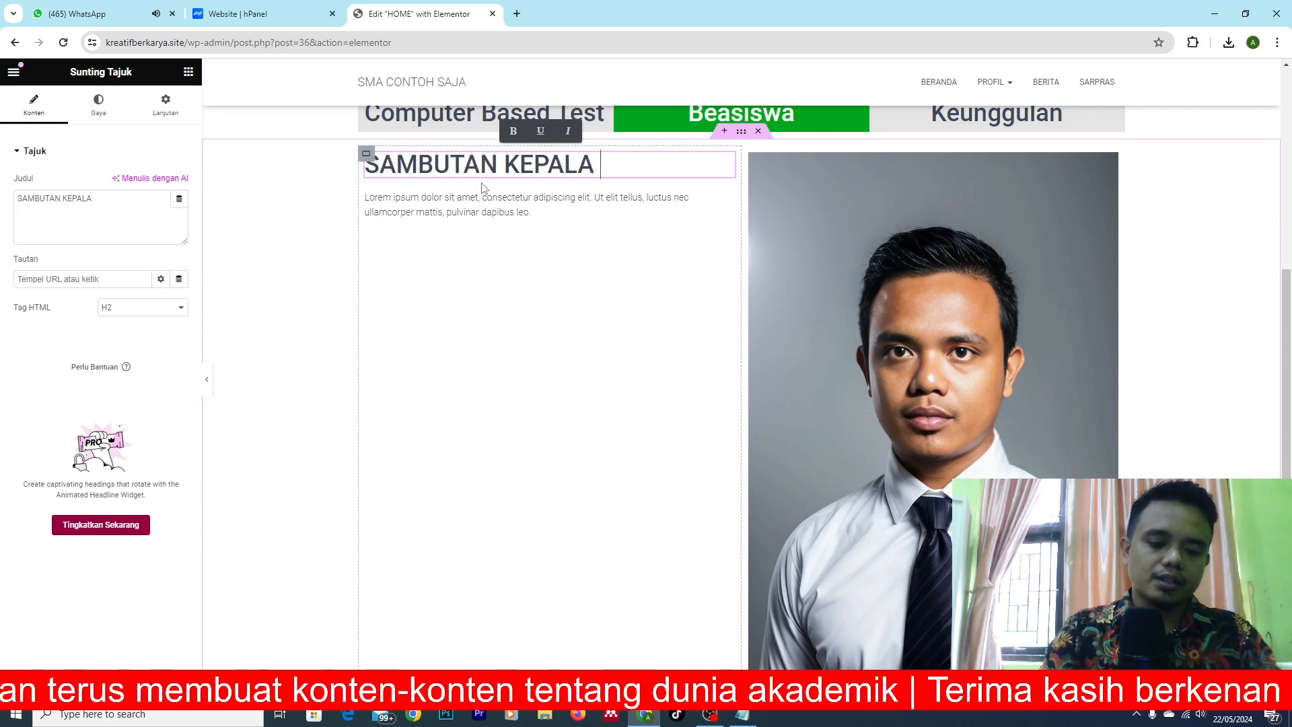
text(SEKOLAH)
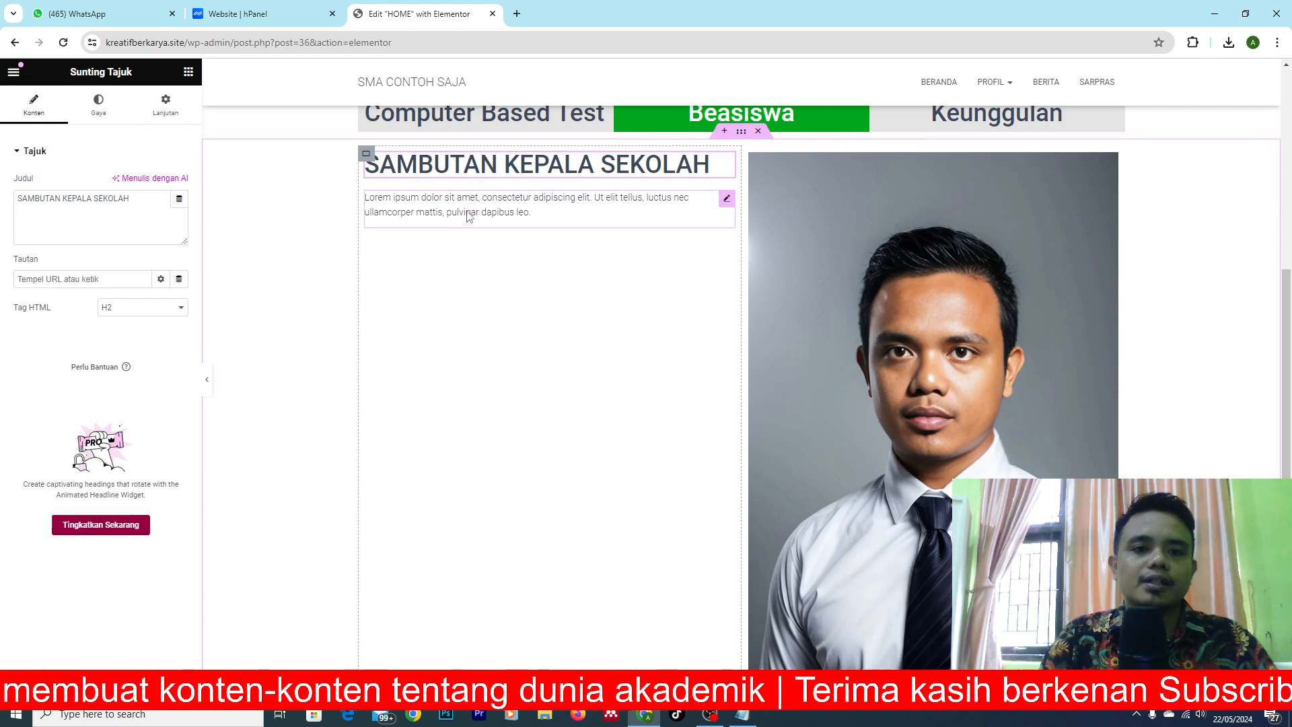
click(537, 214)
drag(545, 215, 471, 212)
key(ctrl+a)
click(534, 208)
key(ctrl+a)
click(534, 207)
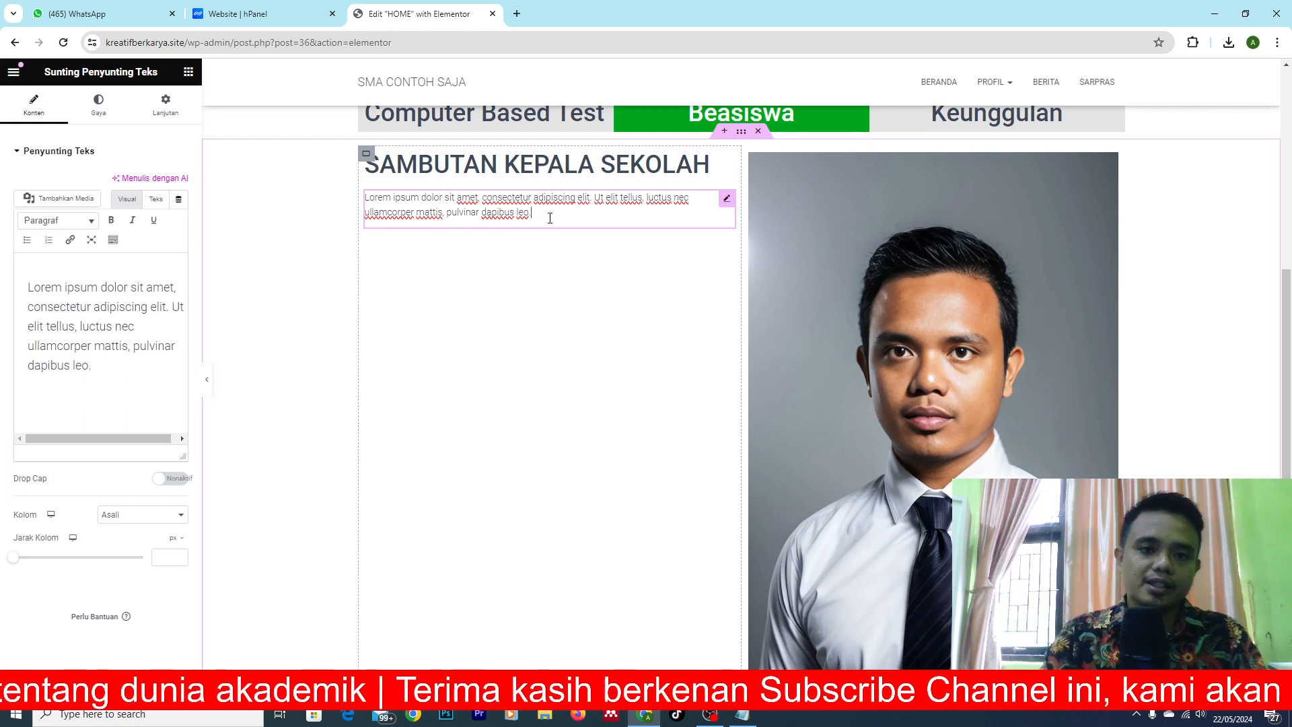
text(#E4E4E4)
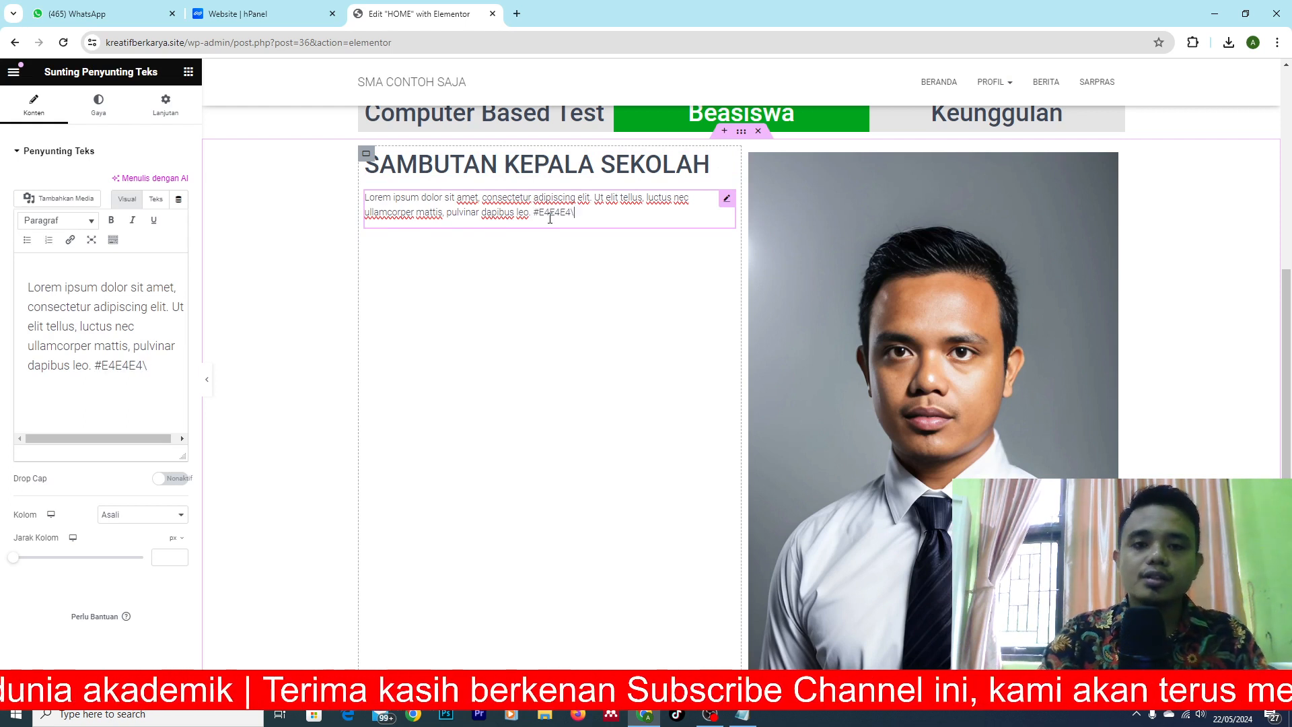
key(BackSpace)
key(BackSpace)
key(BackSpace)
key(BackSpace)
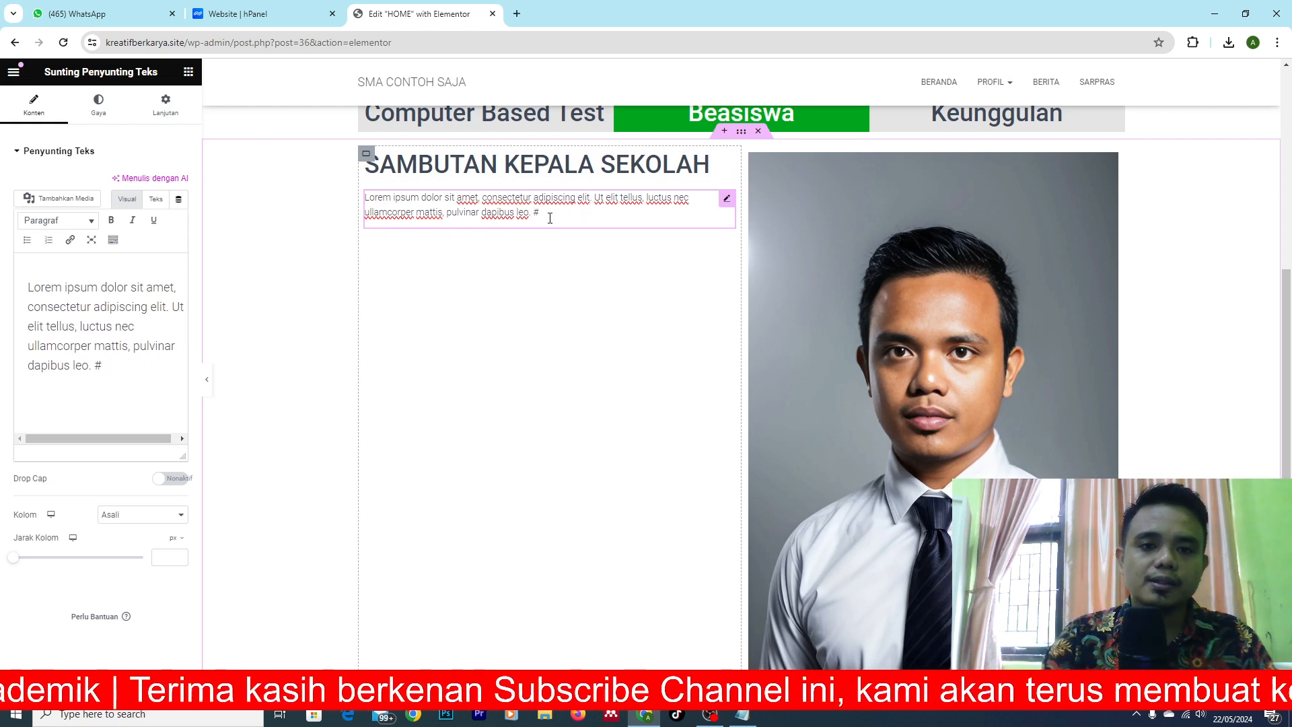
Copy the lorem ipsum paragraph and paste it repeatedly after itself until the text column matches the portrait's height
key(ctrl+a)
key(ctrl+c)
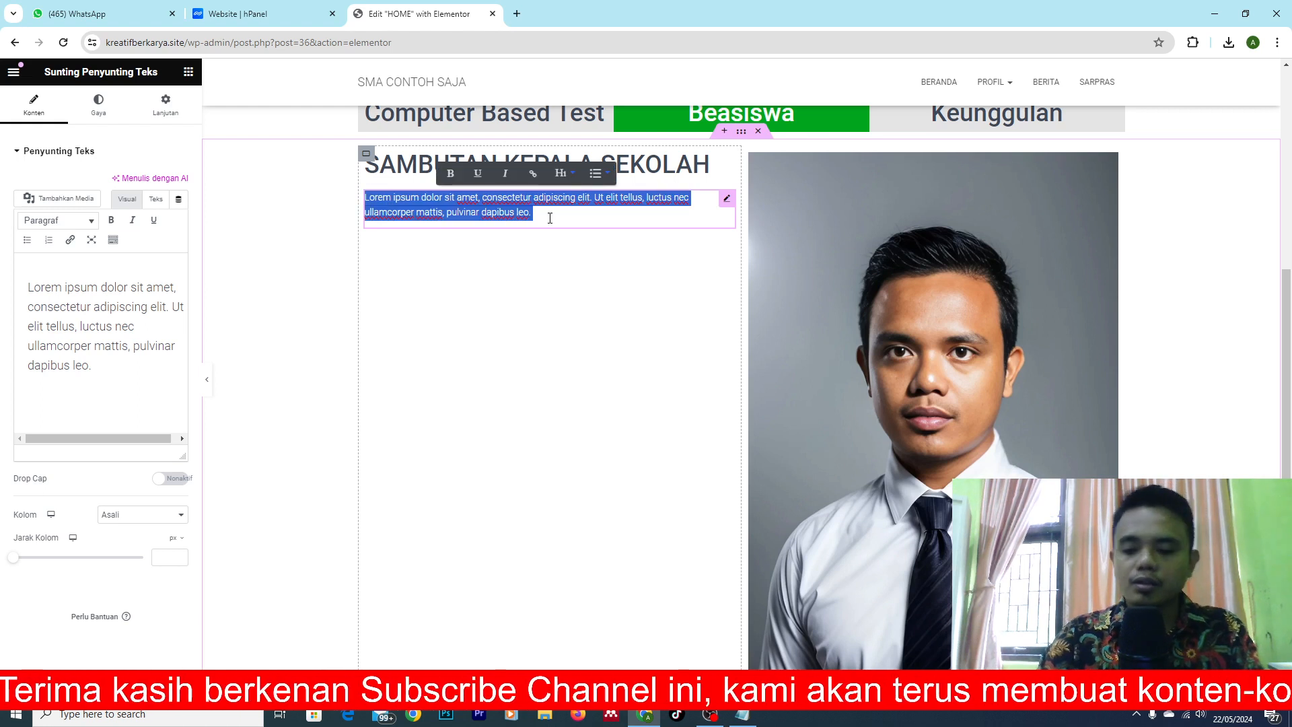
click(550, 218)
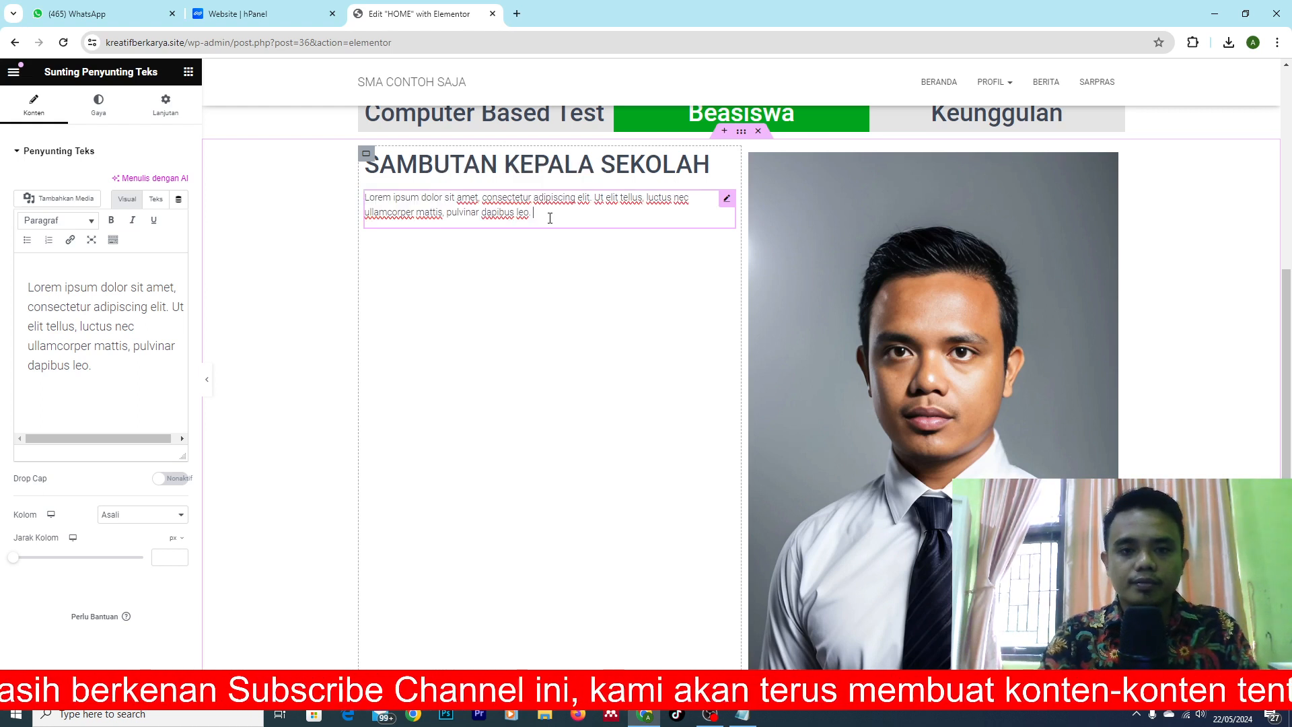
key(ctrl+v)
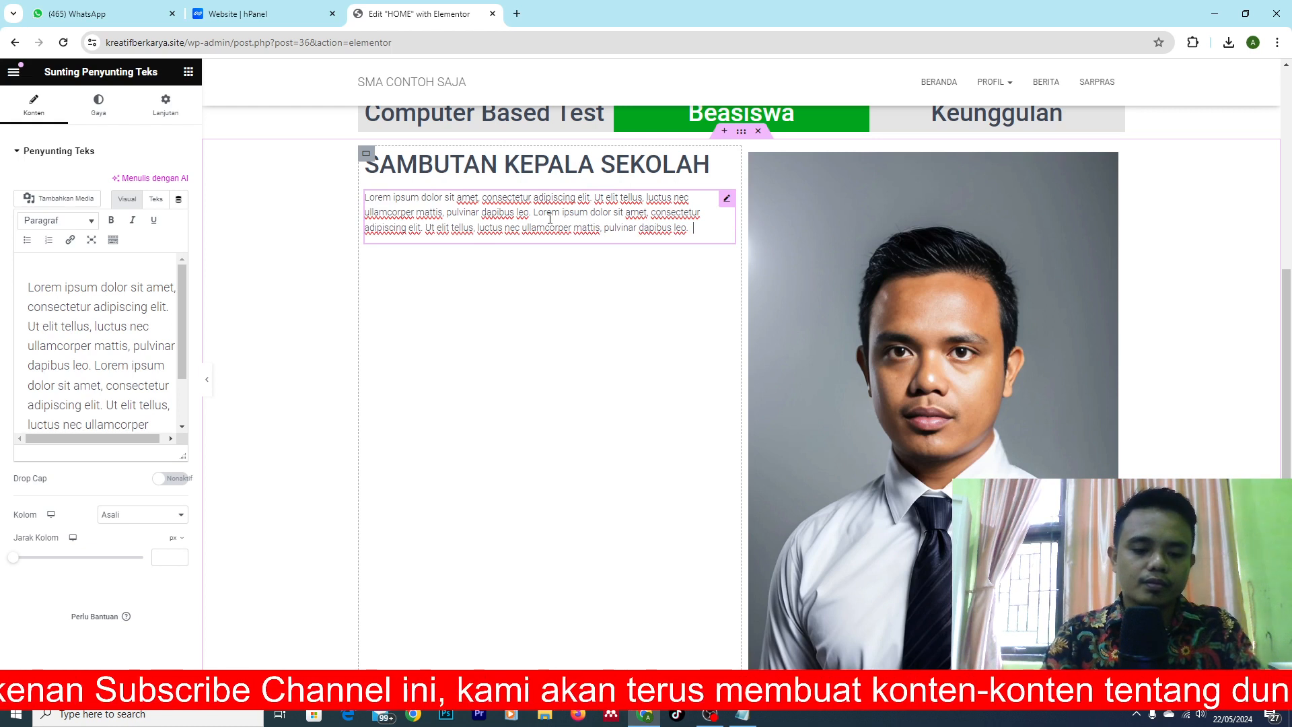
key(ctrl+v)
key(ctrl+v)
key(ctrl+v)
key(ctrl+v)
key(ctrl+v)
key(ctrl+v)
key(ctrl+v)
key(ctrl+v)
key(ctrl+v)
key(ctrl+v)
key(ctrl+v)
key(ctrl+v)
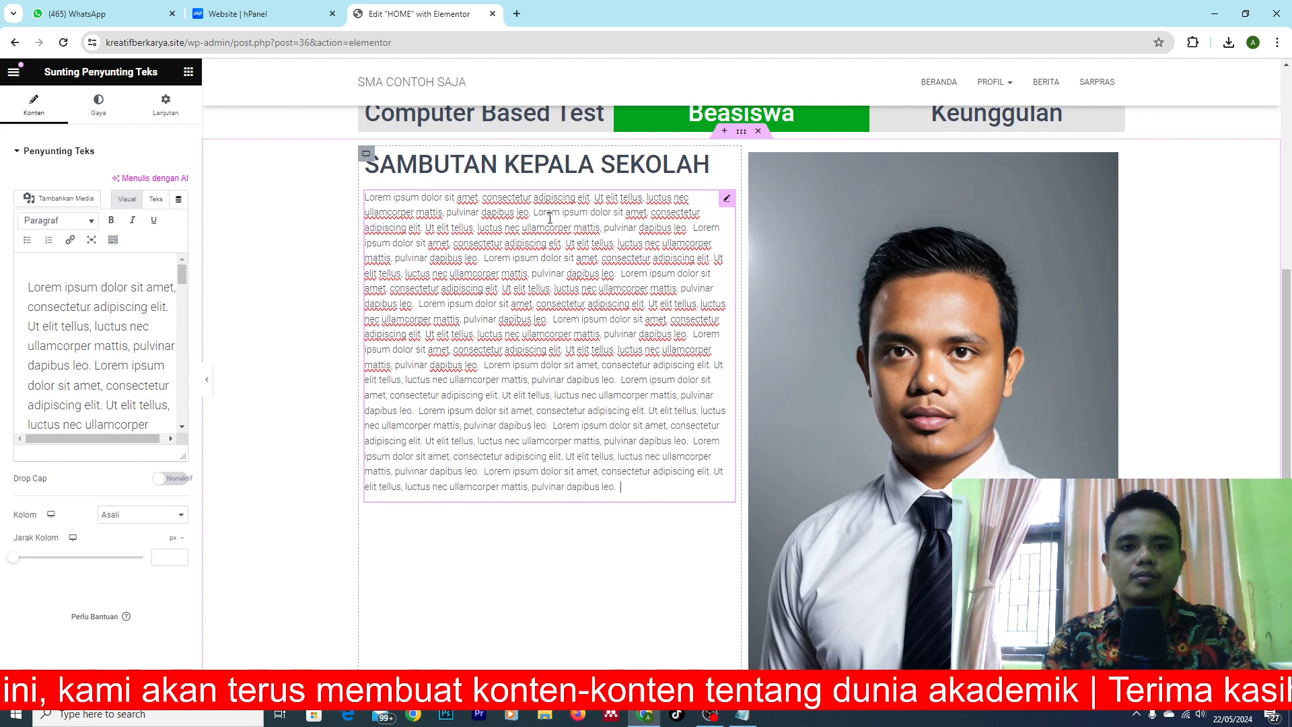
key(ctrl+v)
key(ctrl+v)
key(ctrl+v)
key(ctrl+v)
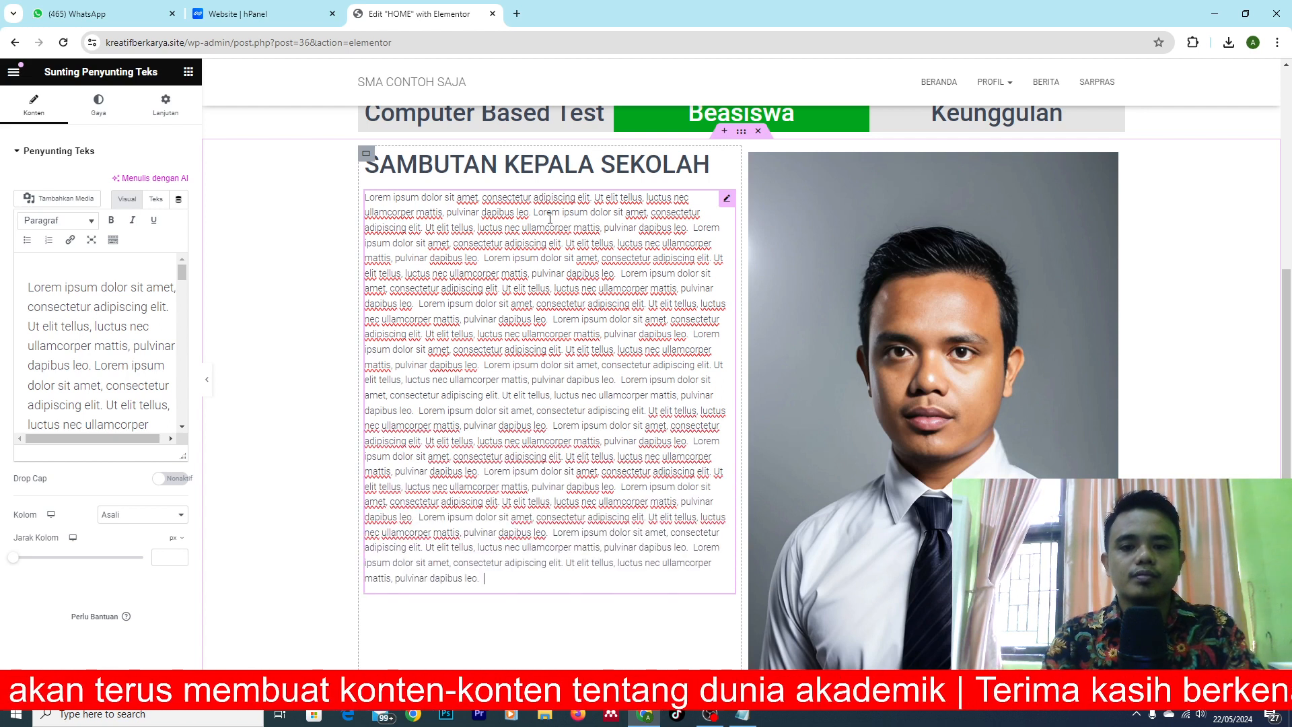
key(ctrl+v)
key(ctrl+v)
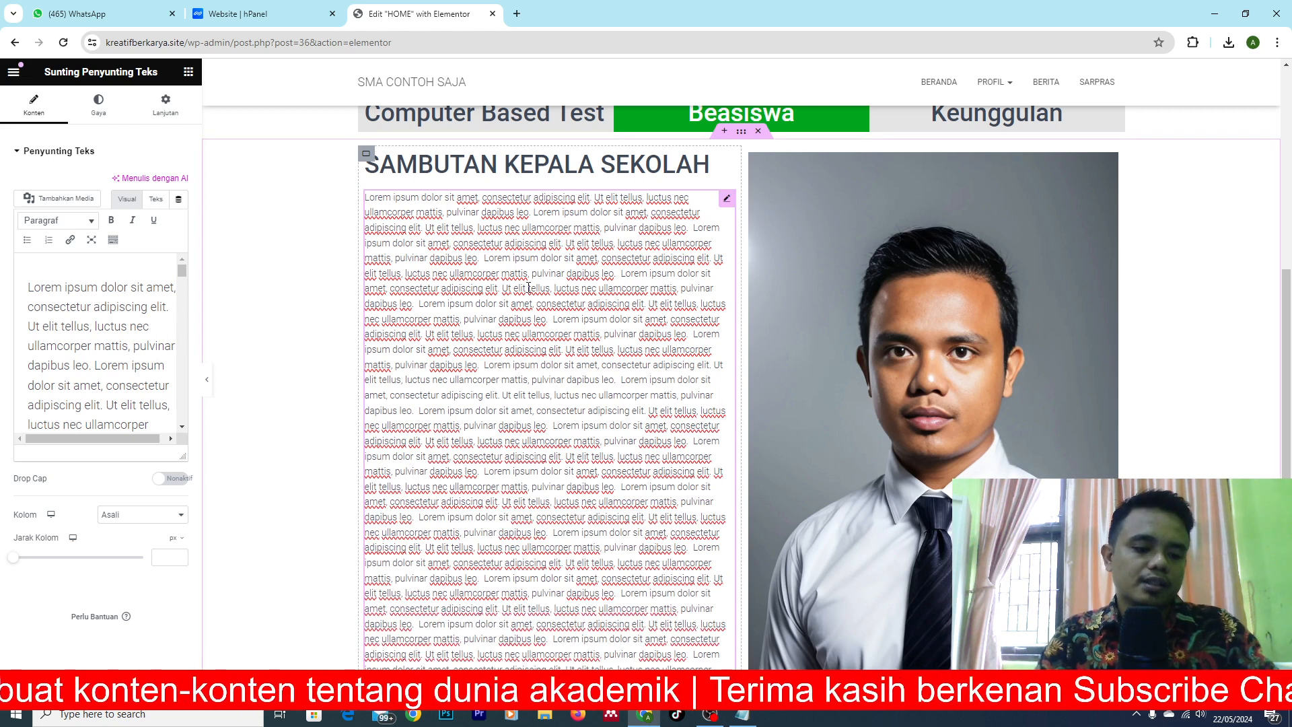
Set the alignment of the lorem ipsum text under the SAMBUTAN KEPALA SEKOLAH heading to justified
key(ctrl+a)
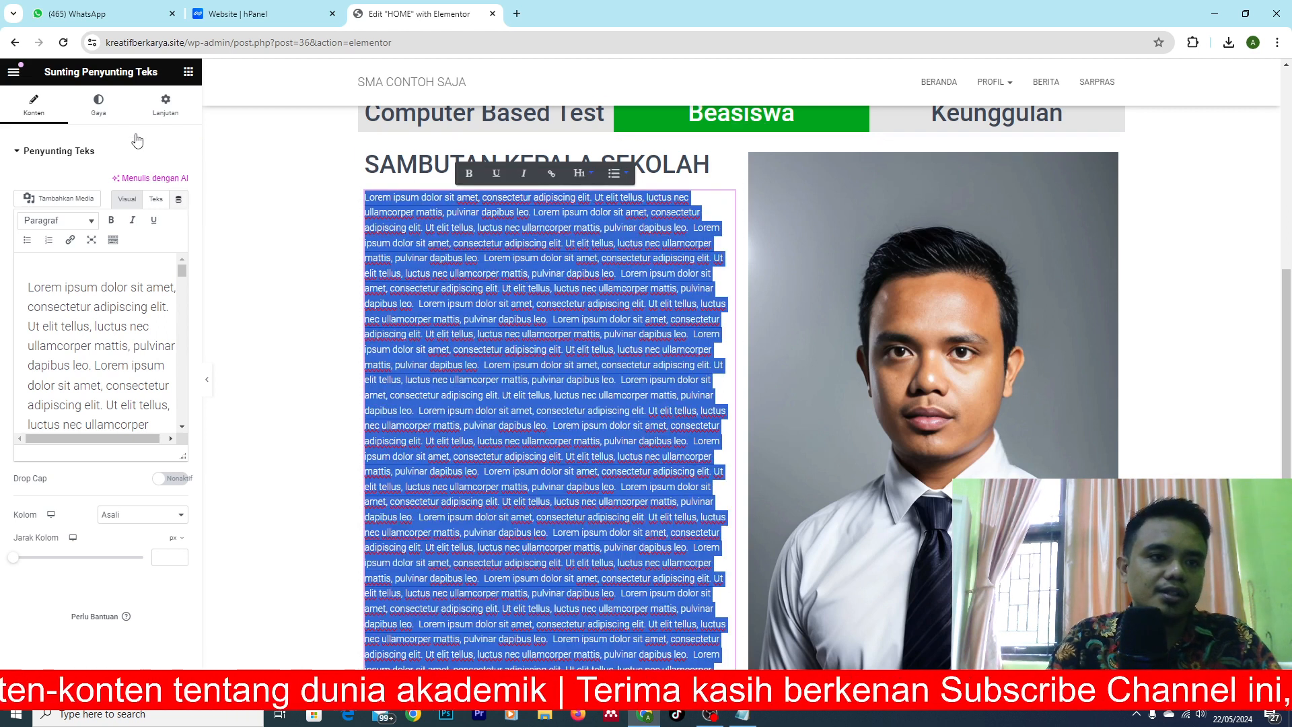
click(97, 113)
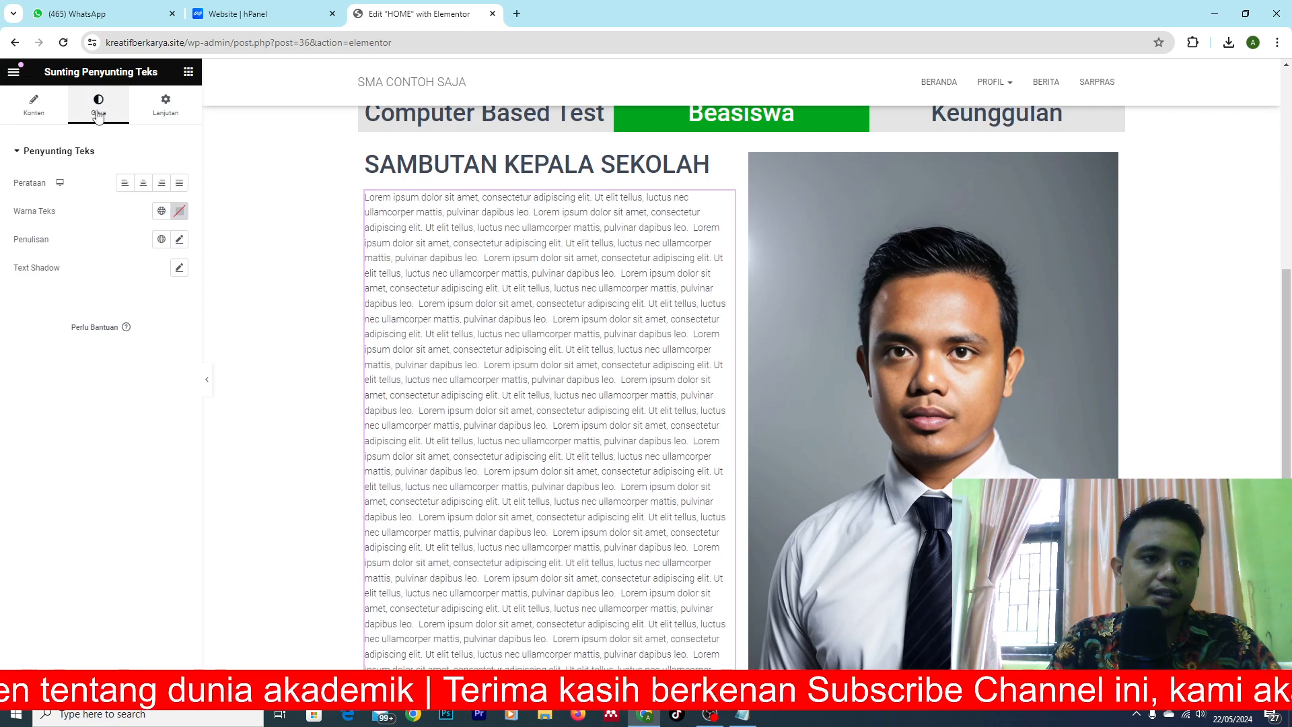
click(179, 182)
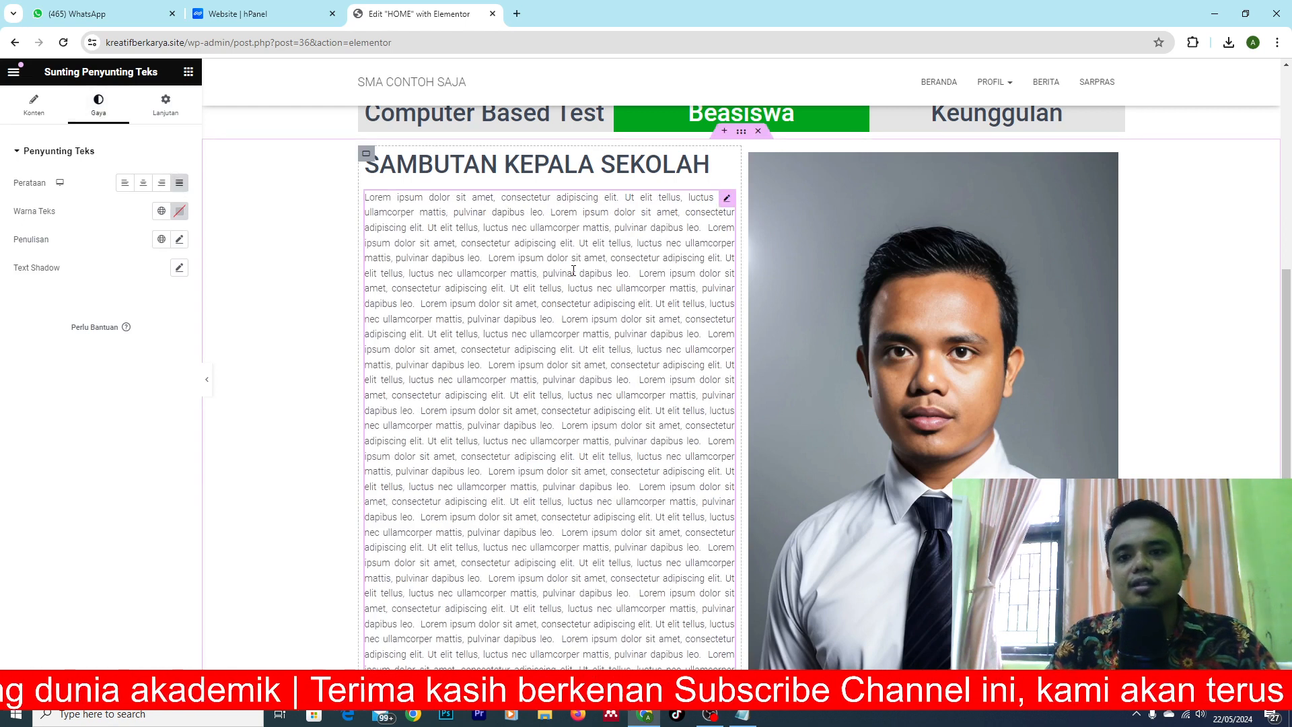
Insert a single-column Flexbox container with vertical direction below the principal's welcome section
scroll(1133, 404, down, 5)
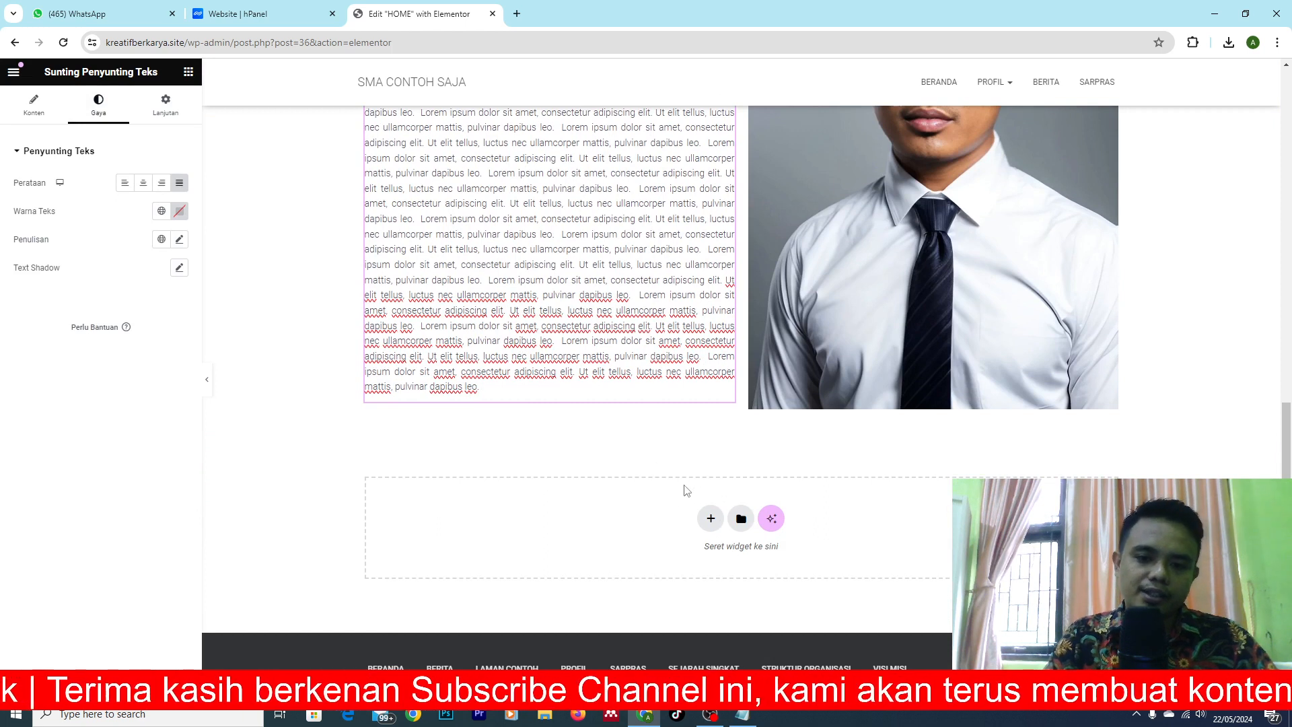
click(711, 528)
click(702, 570)
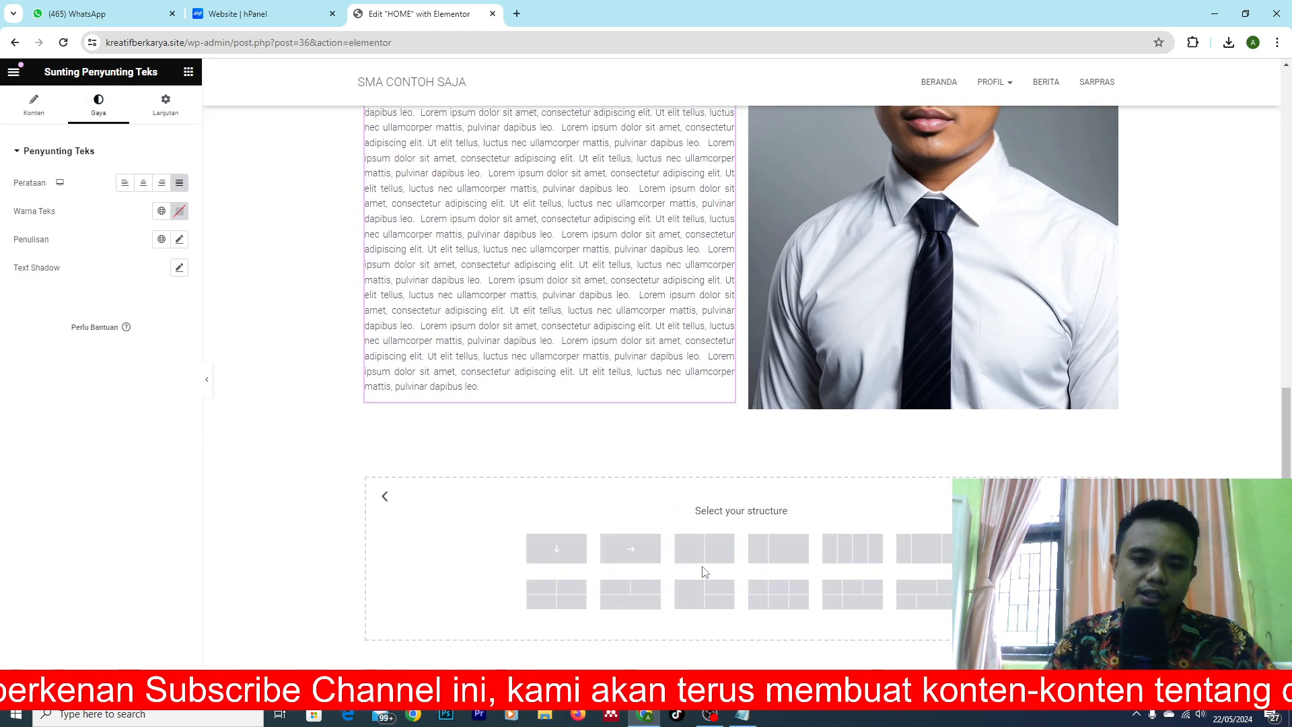
click(558, 550)
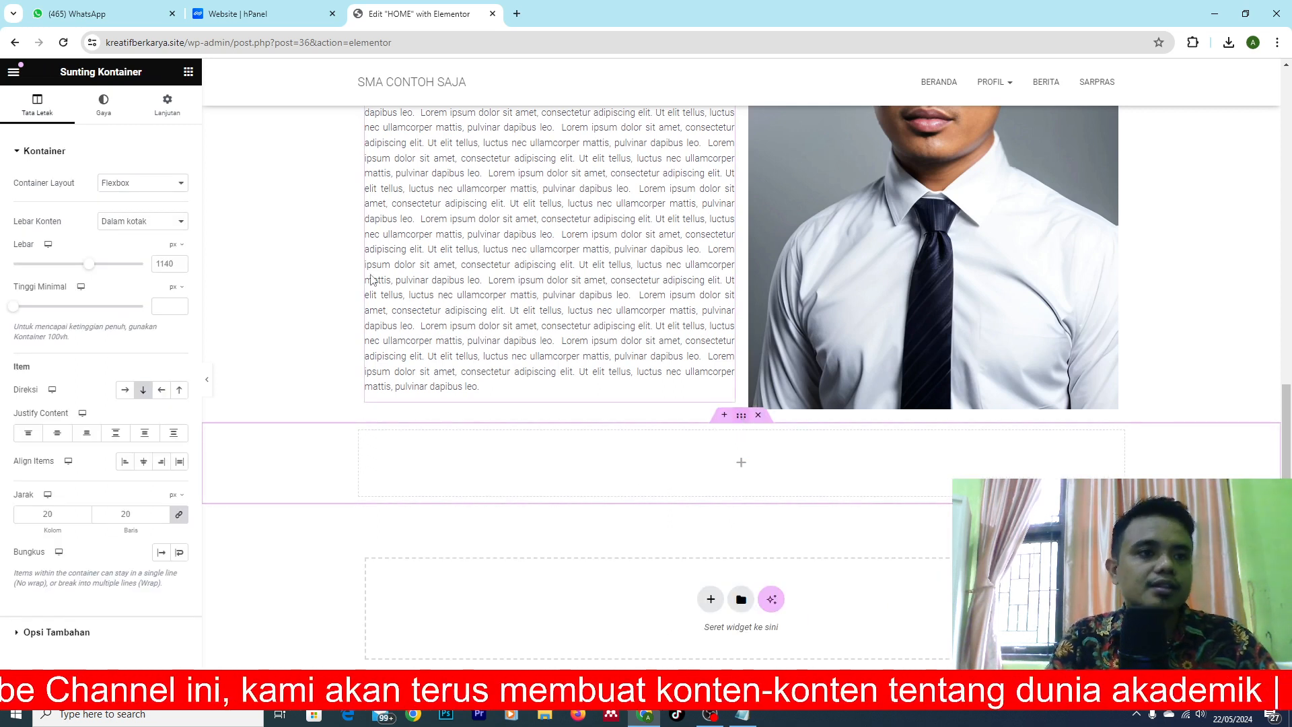
Give the new container a gradient background with dark red (#941616) as its first colour
click(110, 111)
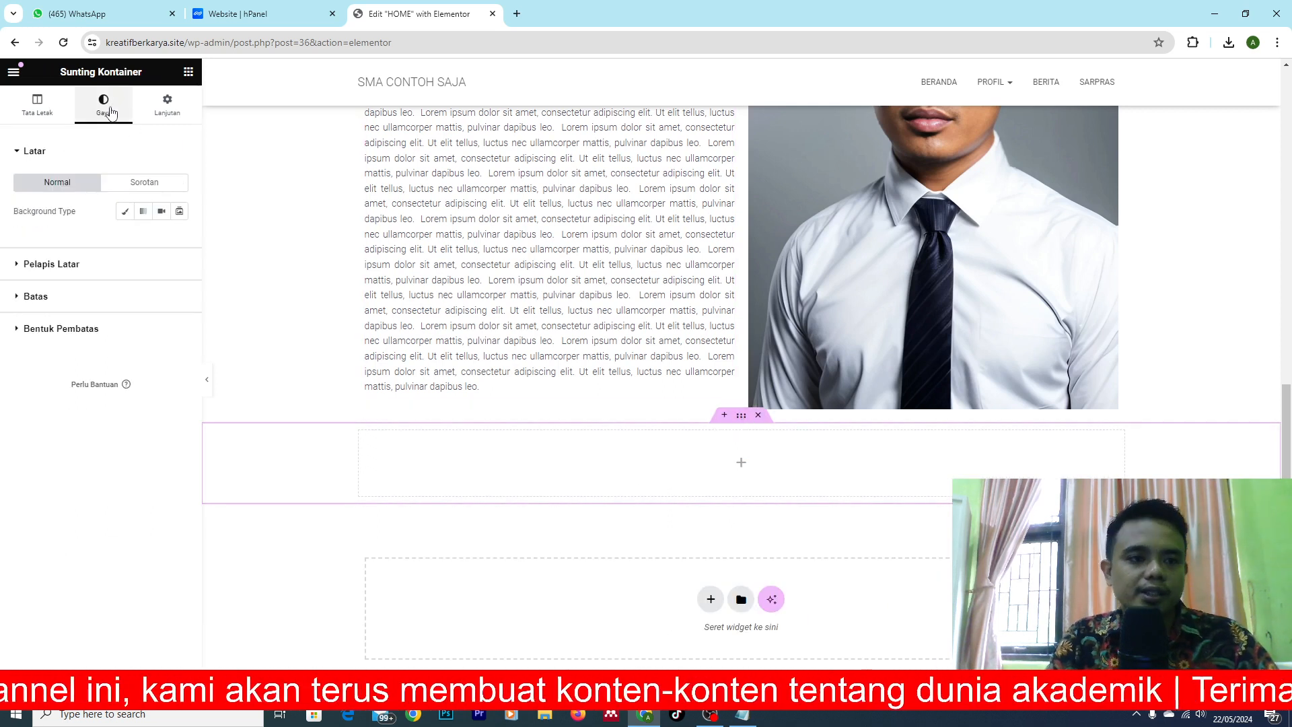
click(142, 213)
click(180, 308)
mouse_move(227, 395)
mouse_down()
mouse_move(229, 417)
mouse_move(234, 402)
mouse_up()
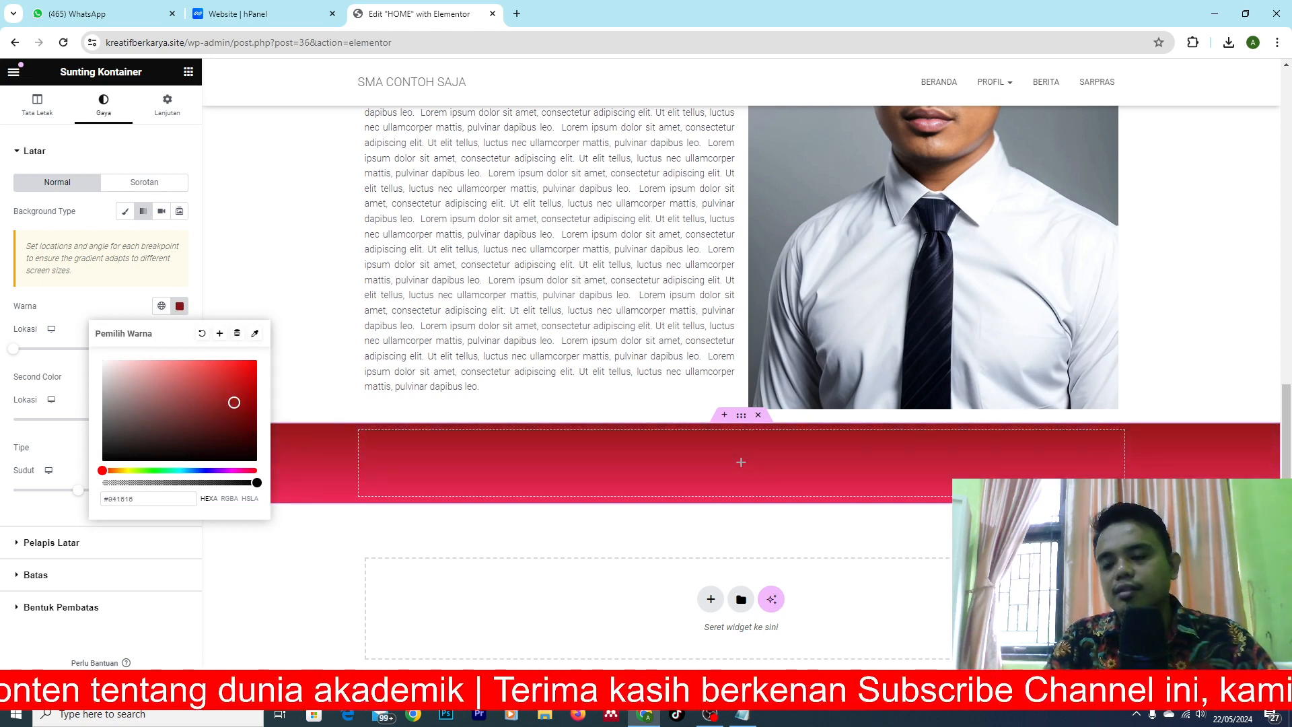
click(962, 518)
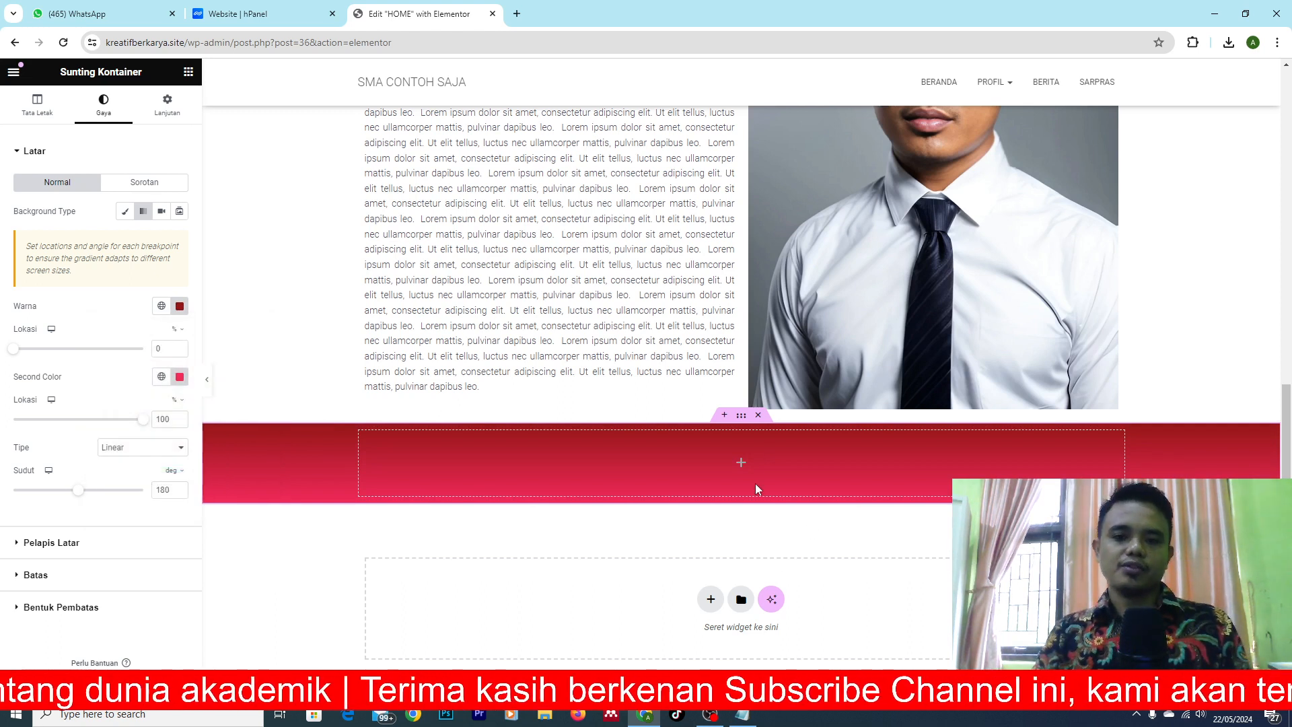
Add a heading widget to the gradient container with the text "Ayo sekolah di SMA Contoh Saja"
click(188, 71)
drag(62, 401, 706, 477)
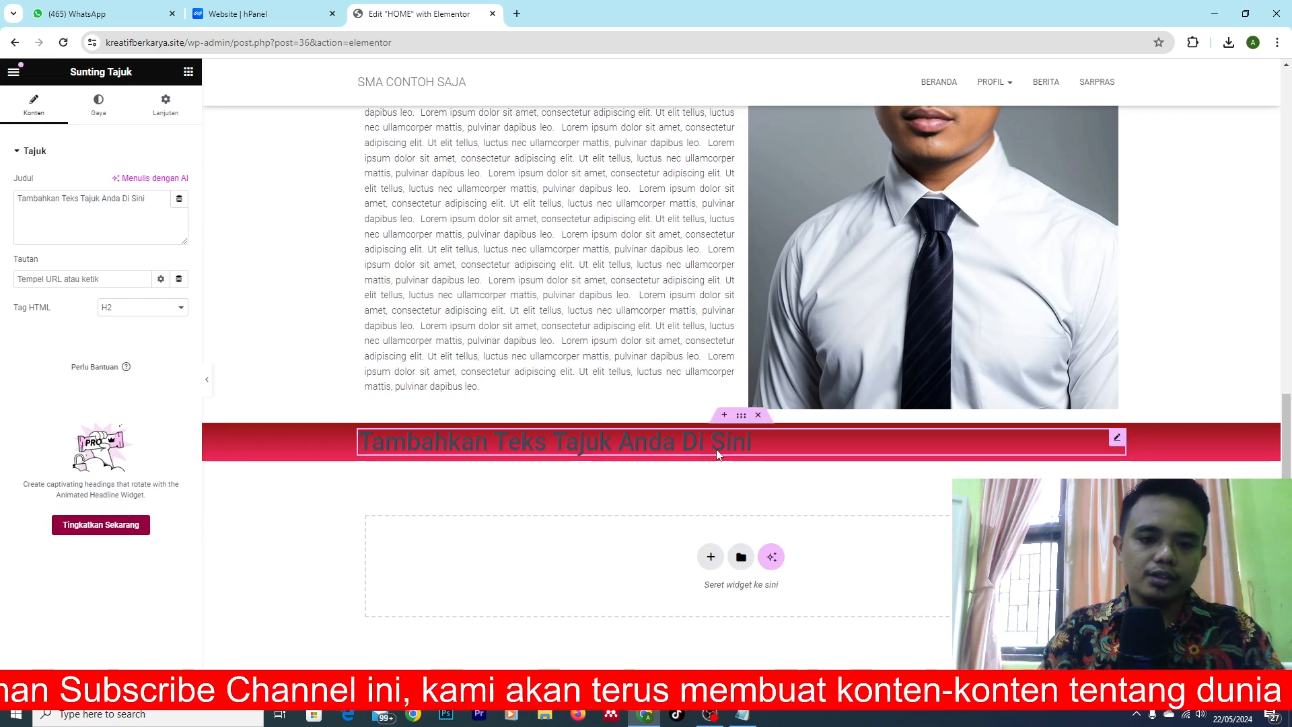
double_click(730, 442)
triple_click(713, 444)
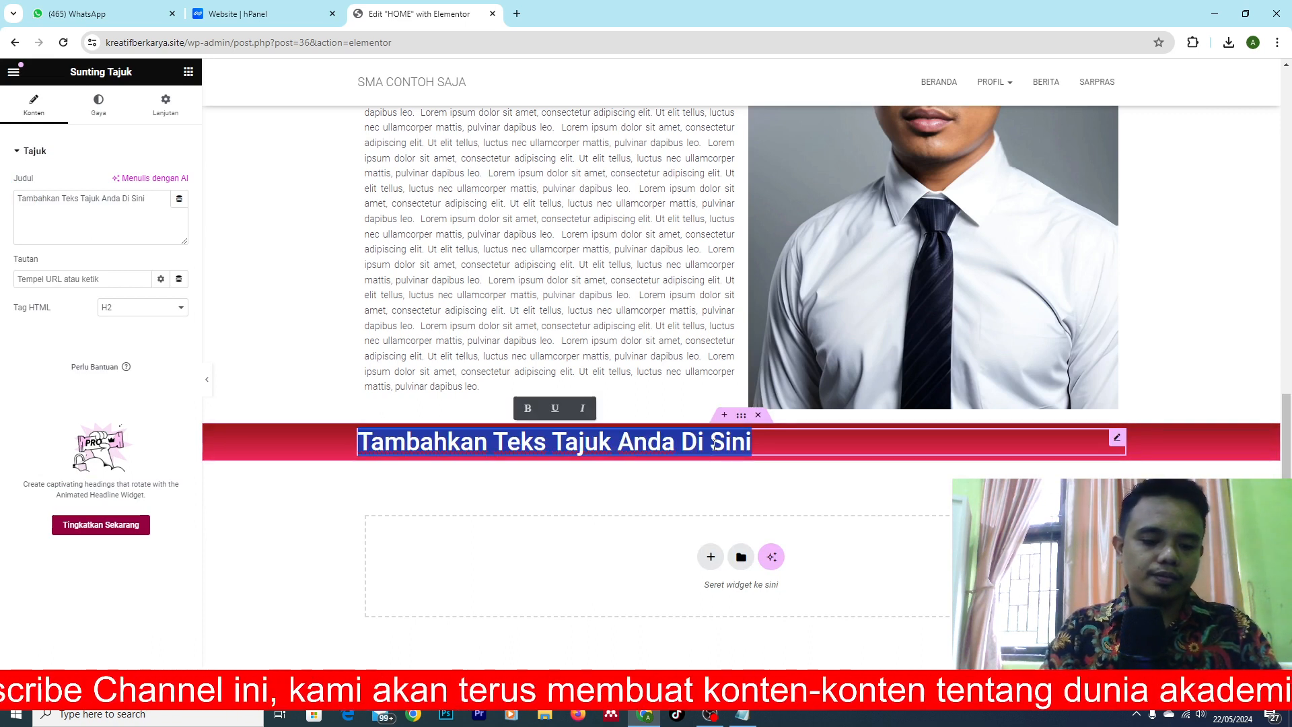
text(Ayo sekolah di SMA)
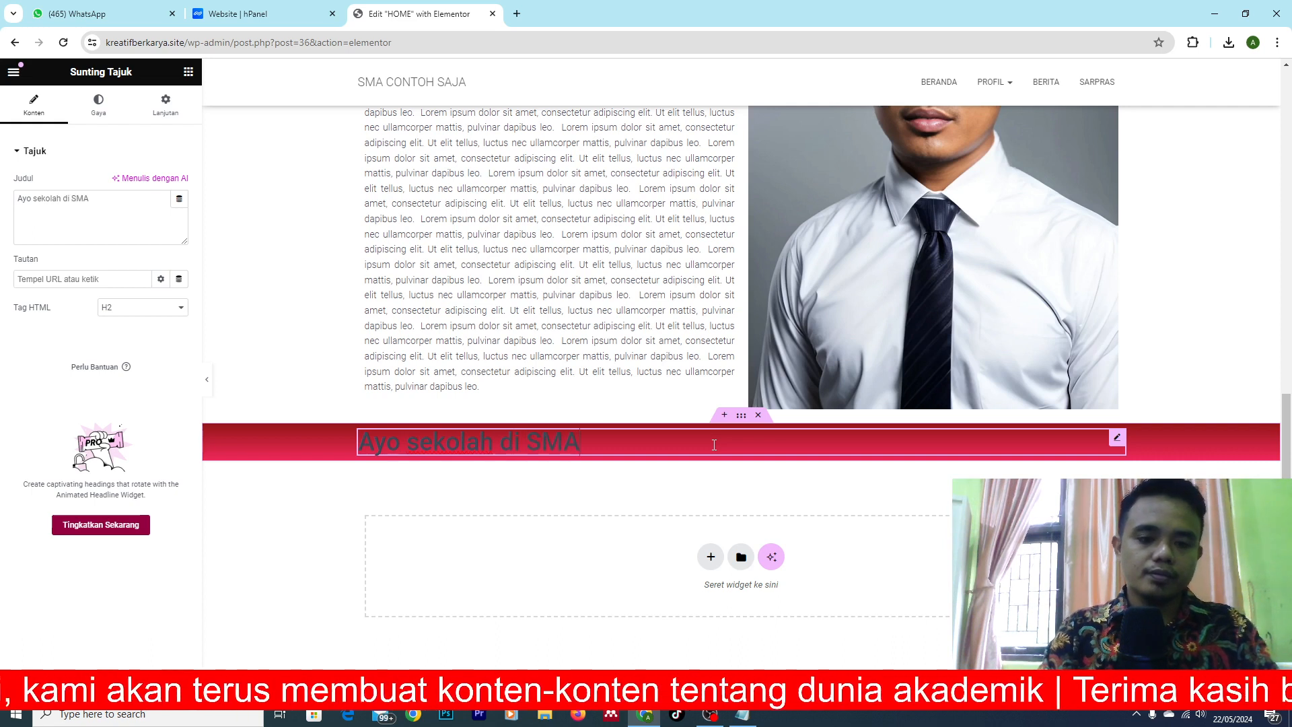
text( Contoh Saja)
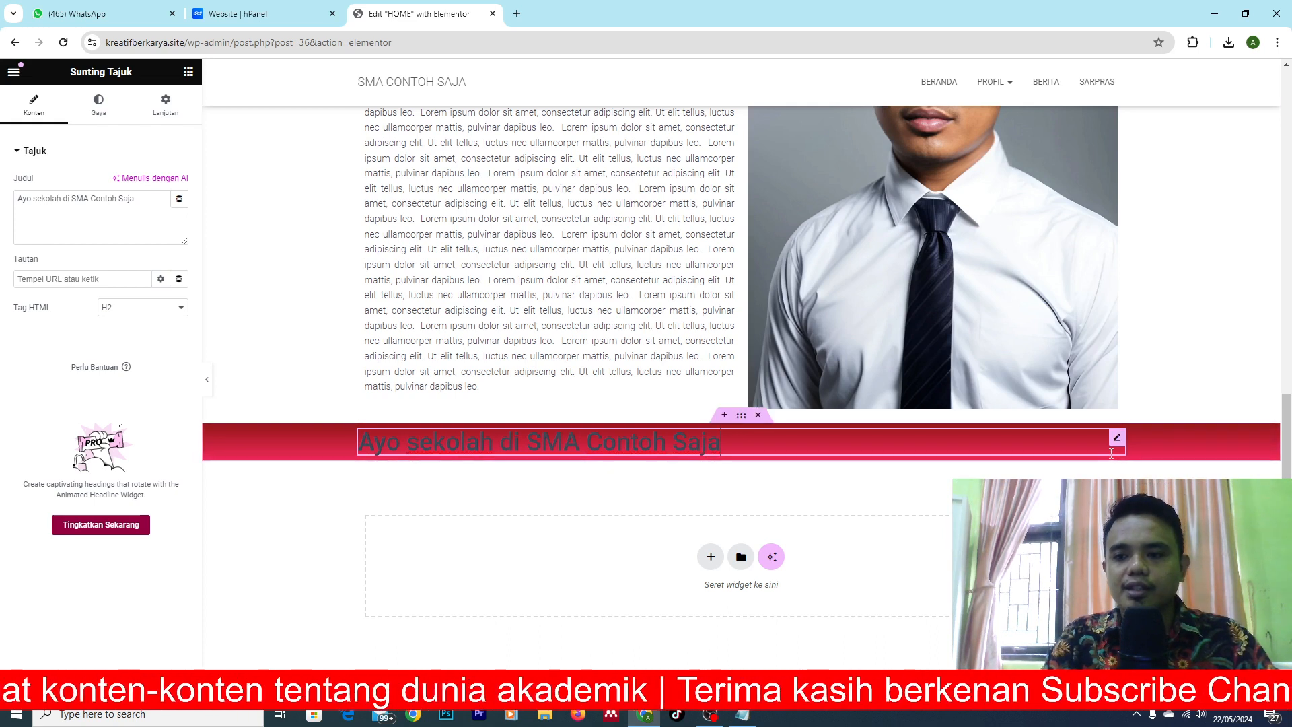
Set the new heading's text colour to white (#FFFFFF) and centre it in the gradient container
click(98, 105)
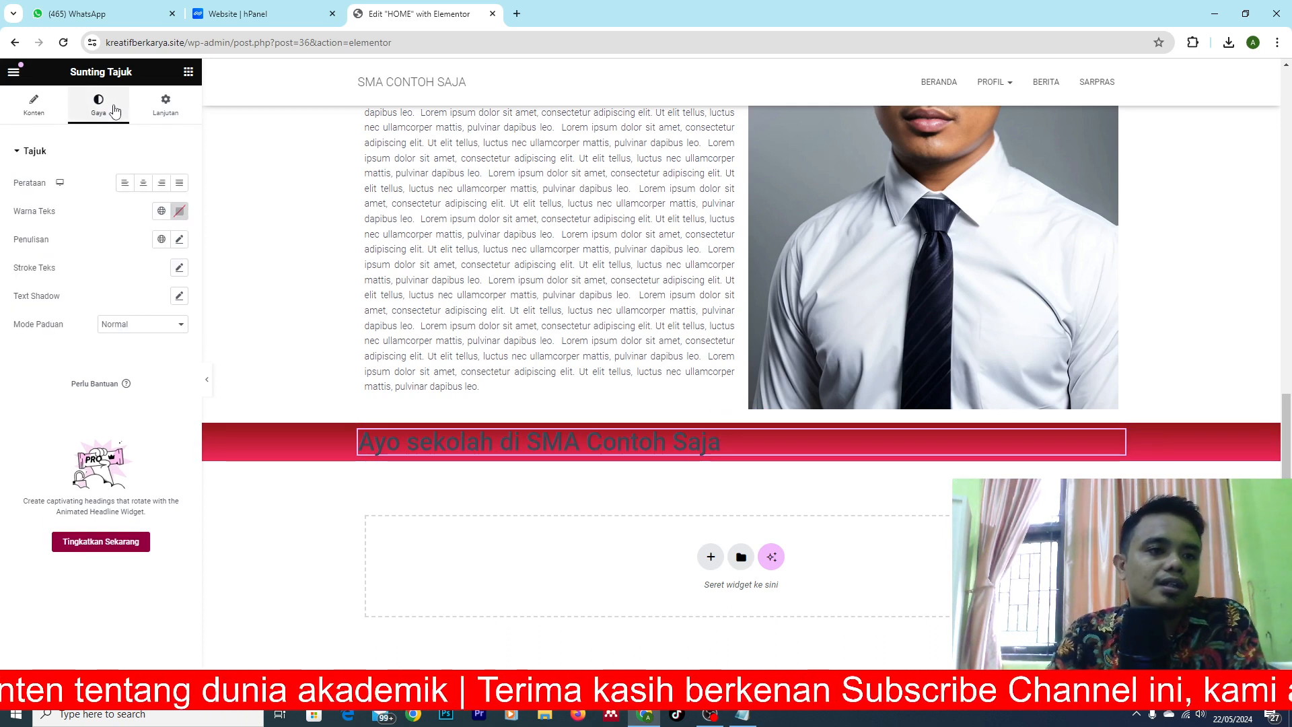
click(179, 214)
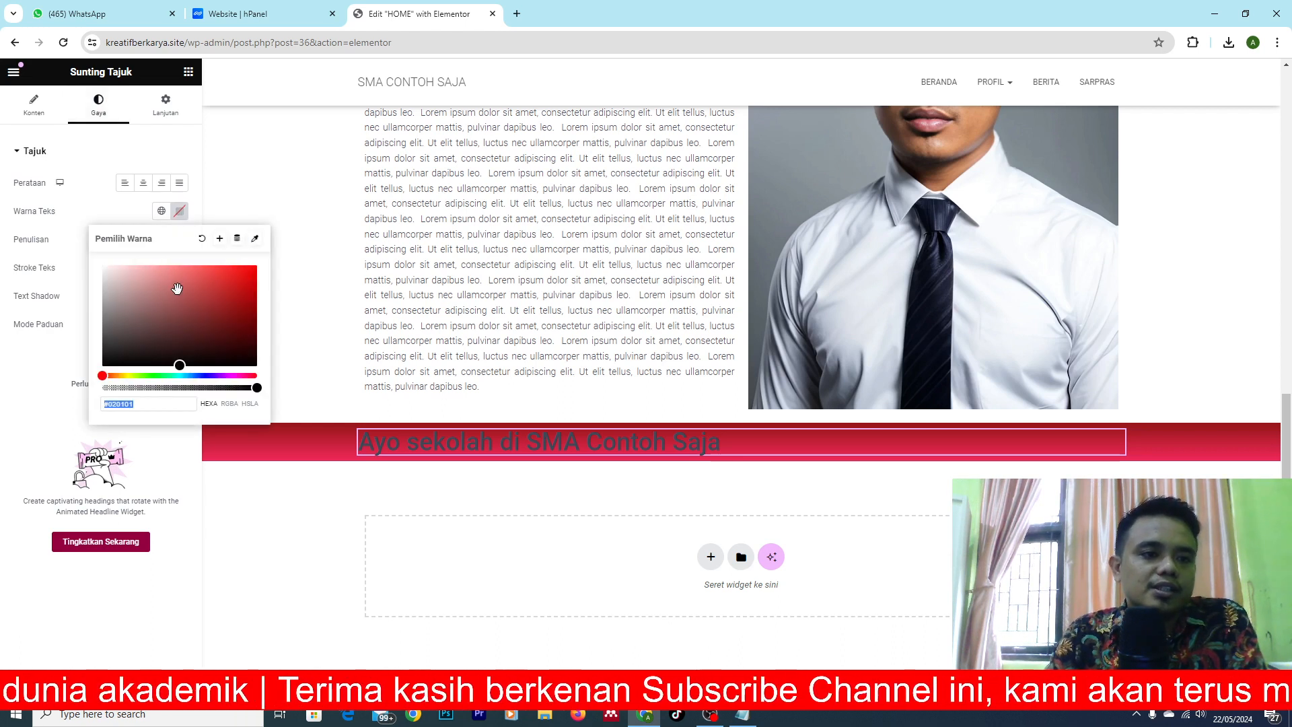
drag(176, 286, 39, 239)
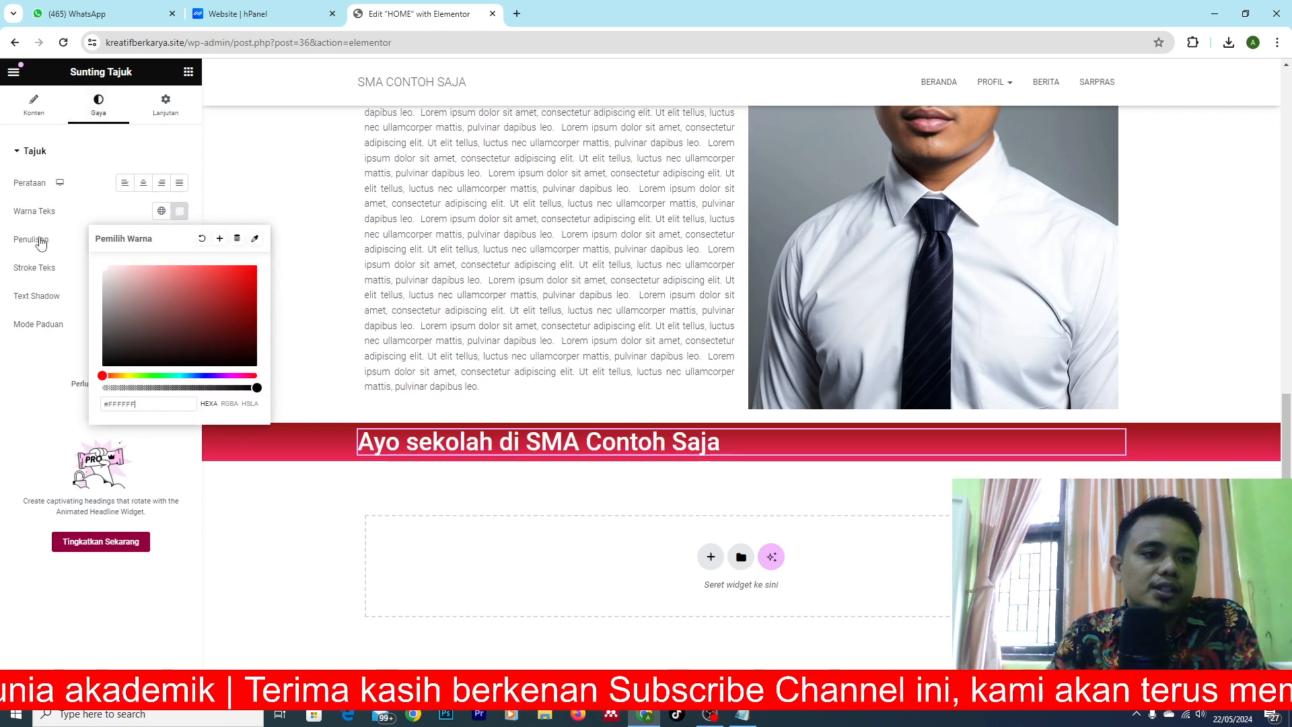
click(143, 183)
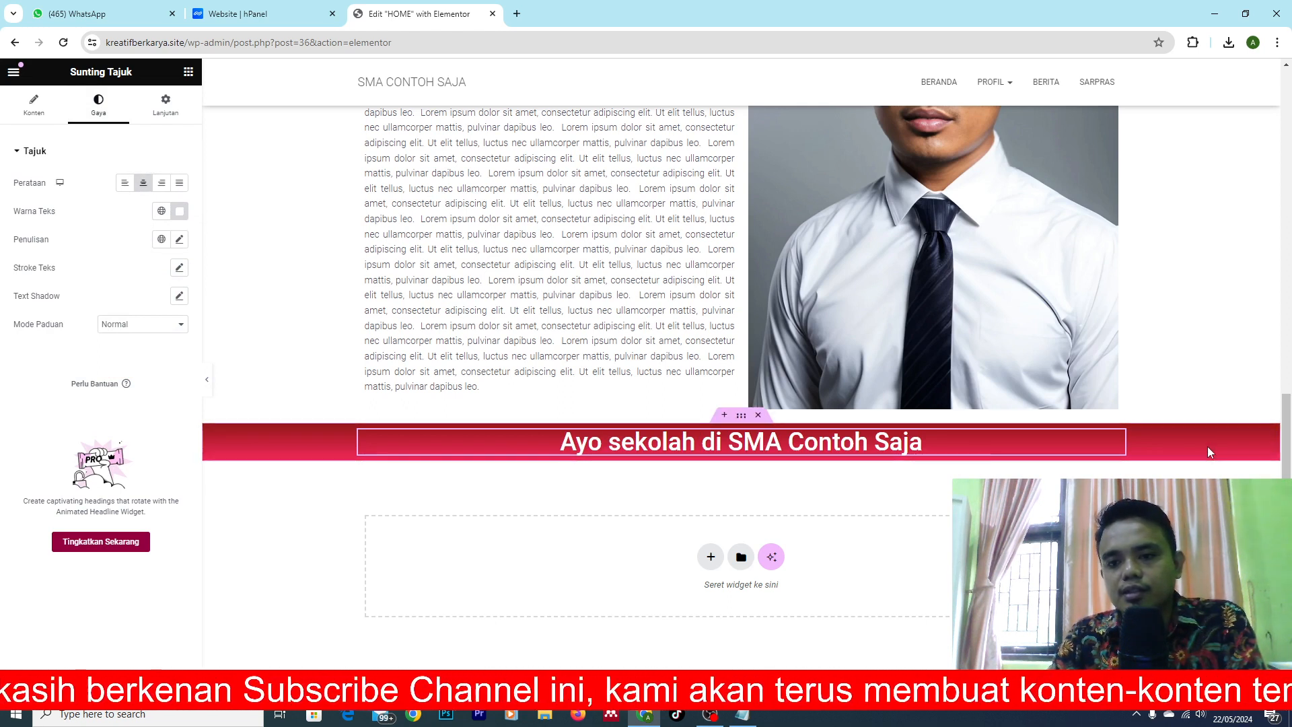
Set the gradient container's minimum height to about 246 px
click(741, 415)
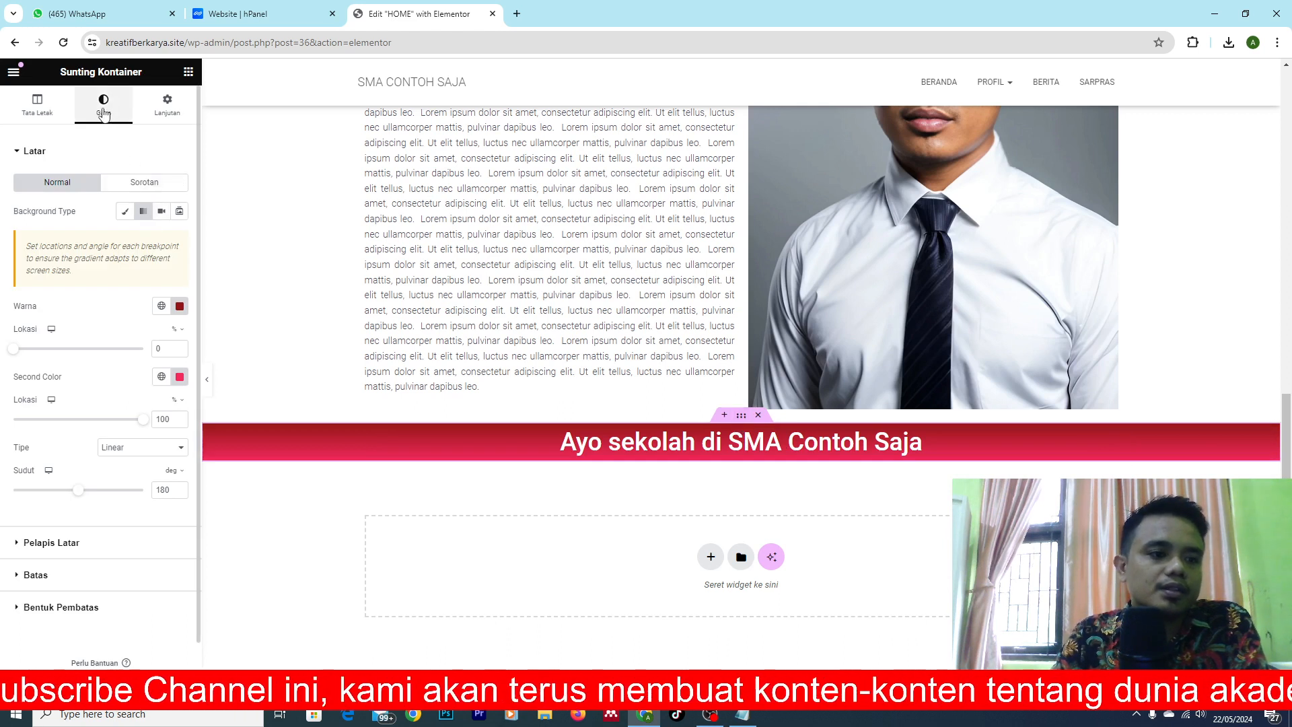
click(41, 106)
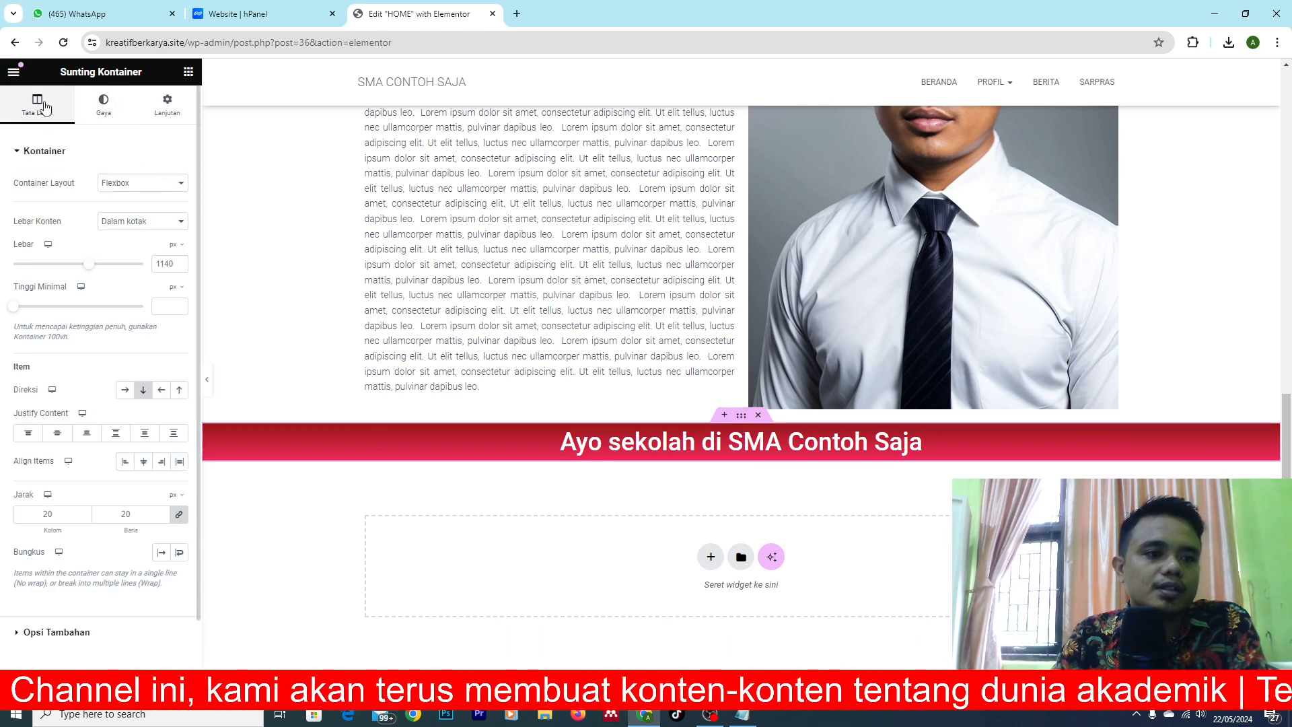
mouse_move(16, 308)
mouse_down()
mouse_move(49, 308)
mouse_move(35, 307)
mouse_up()
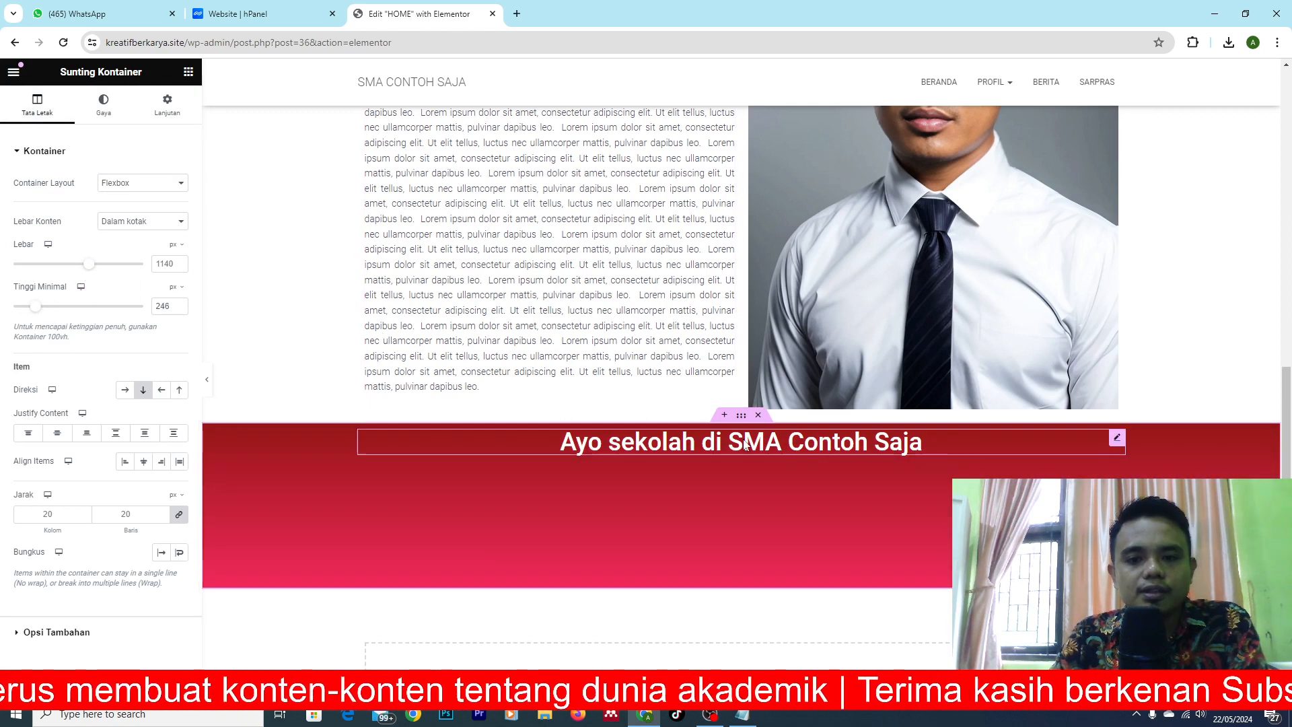
Unlink the margin values of the "Ayo sekolah di SMA Contoh Saja" heading and set its top margin to 20 px
click(1116, 439)
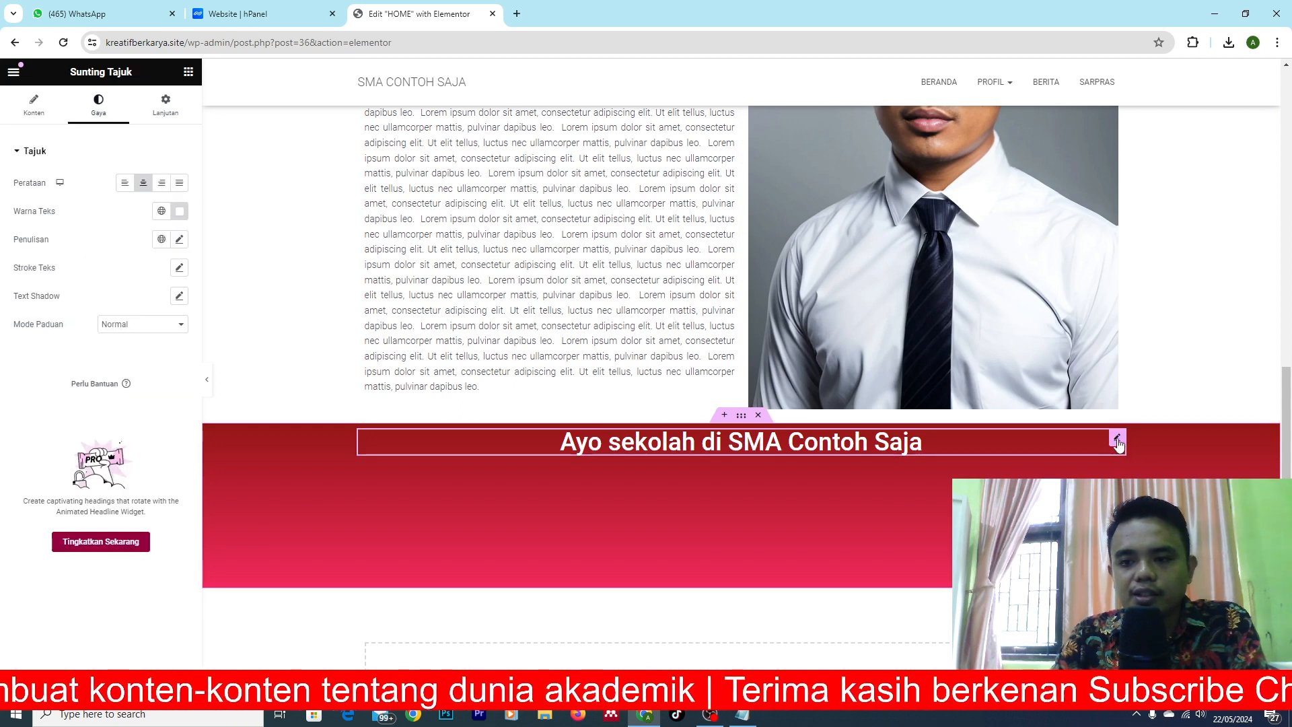
click(174, 103)
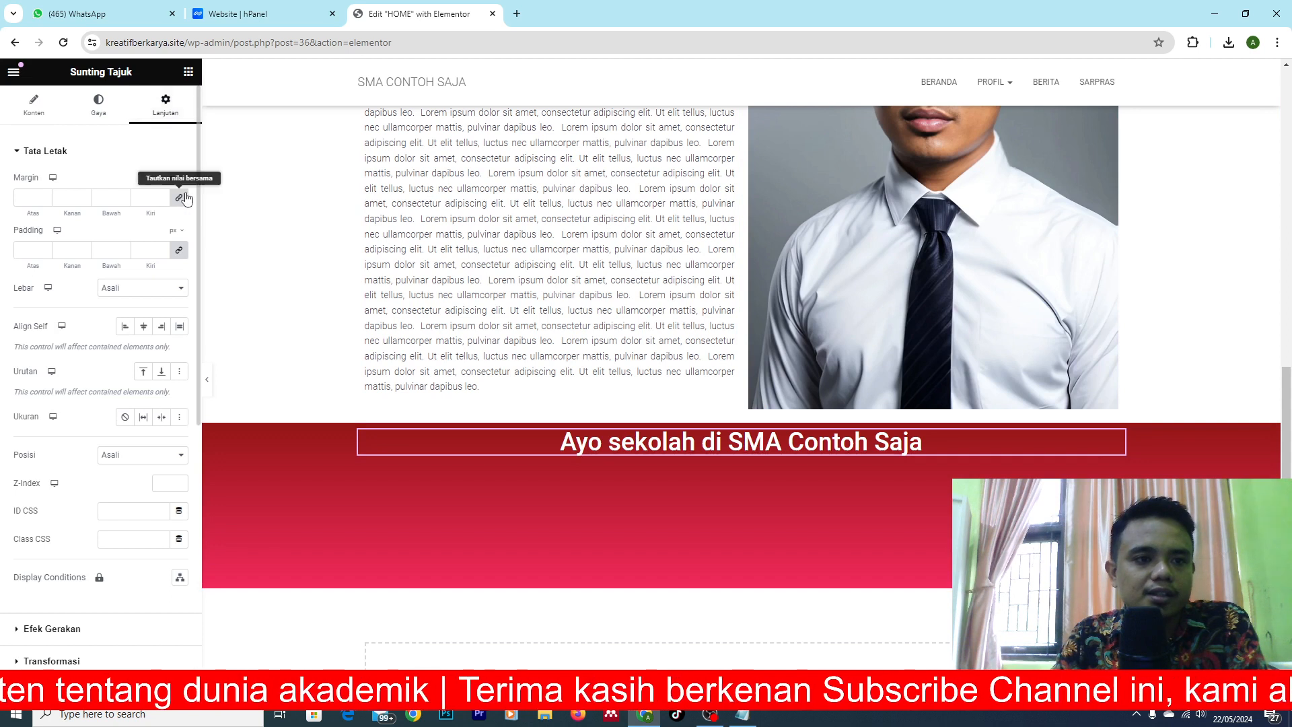
click(45, 195)
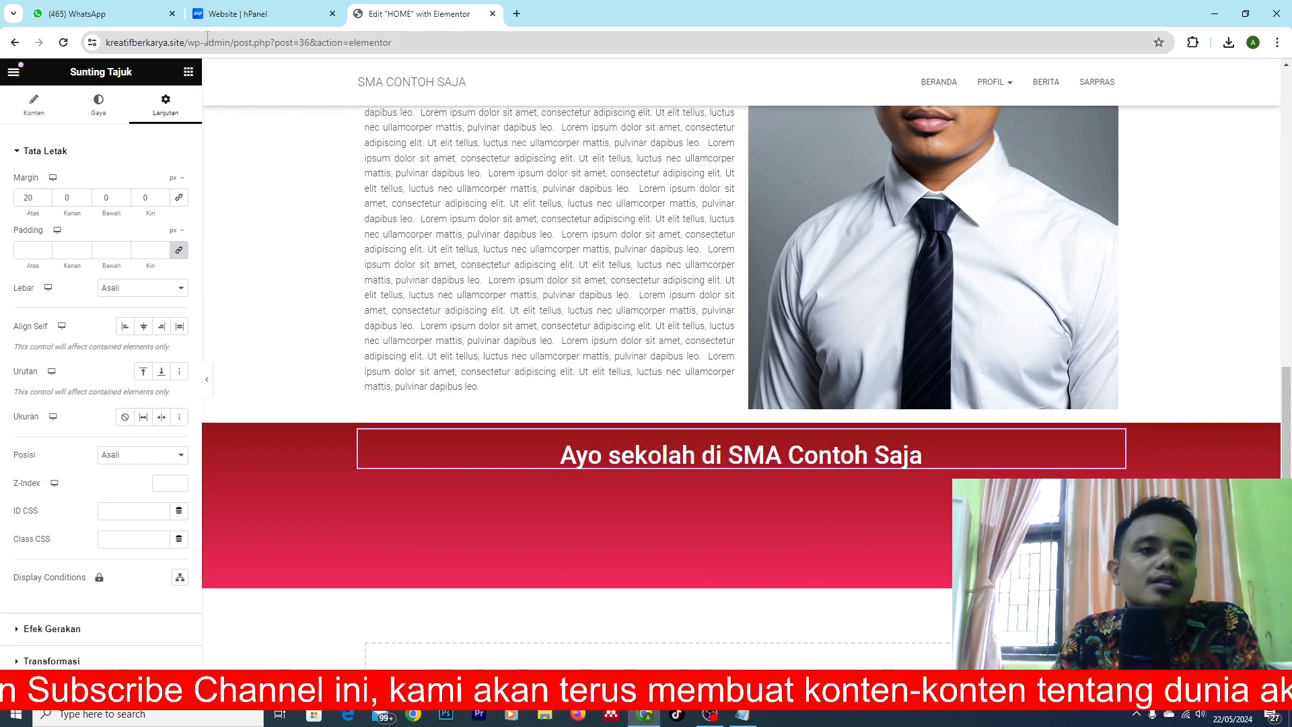
Add a text editor widget below the heading in the gradient container and set its text colour to white (#FFFFFF)
click(189, 71)
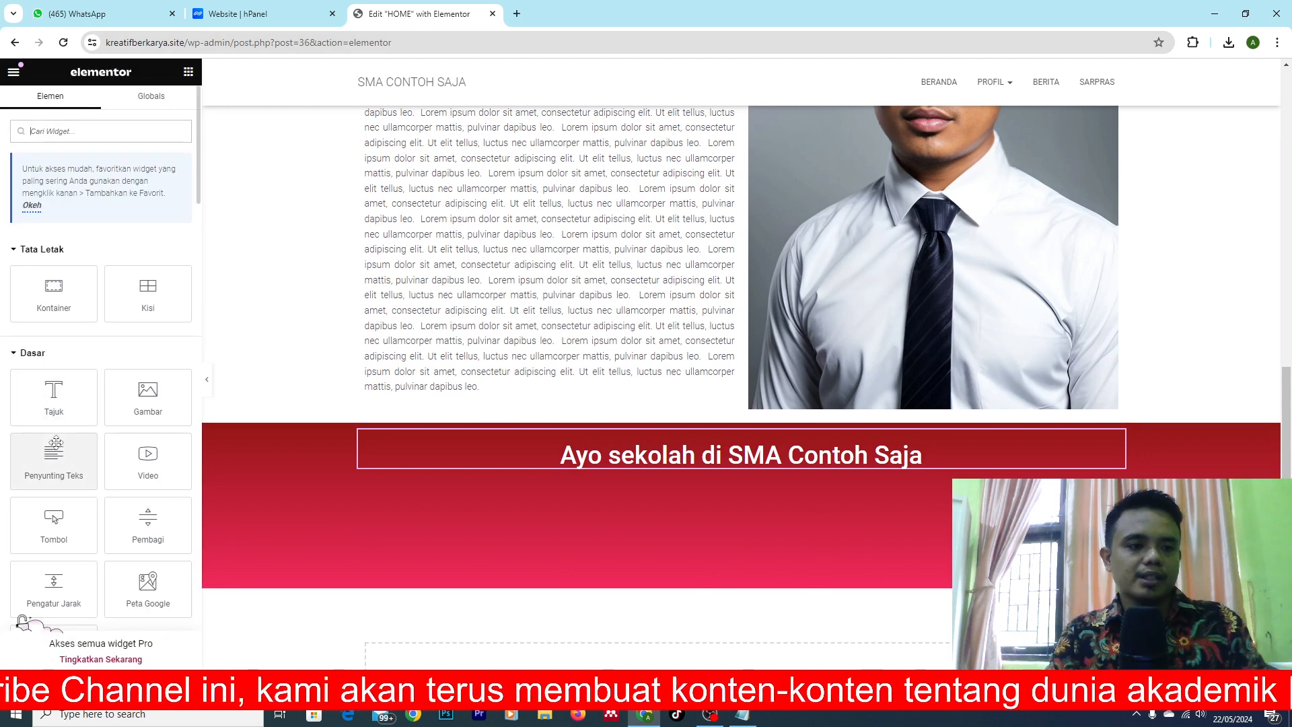
drag(54, 454, 807, 459)
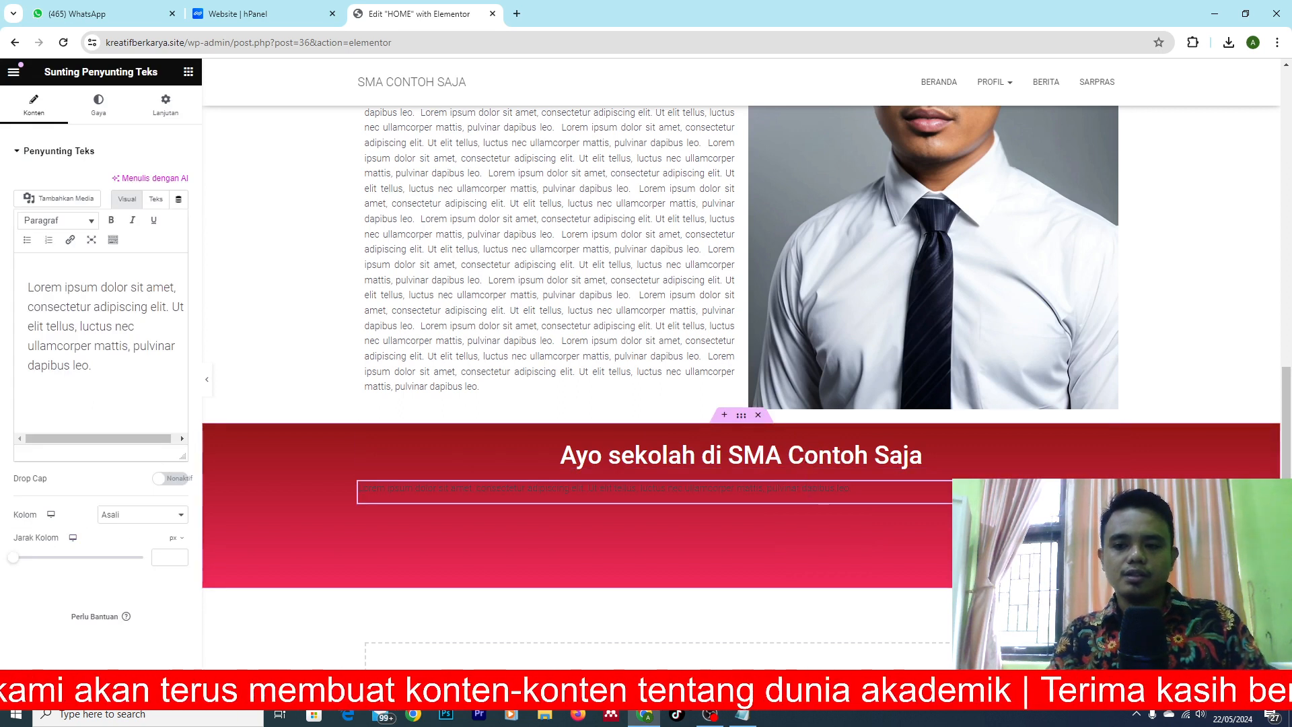
click(99, 107)
click(179, 213)
text(#FFFFFF)
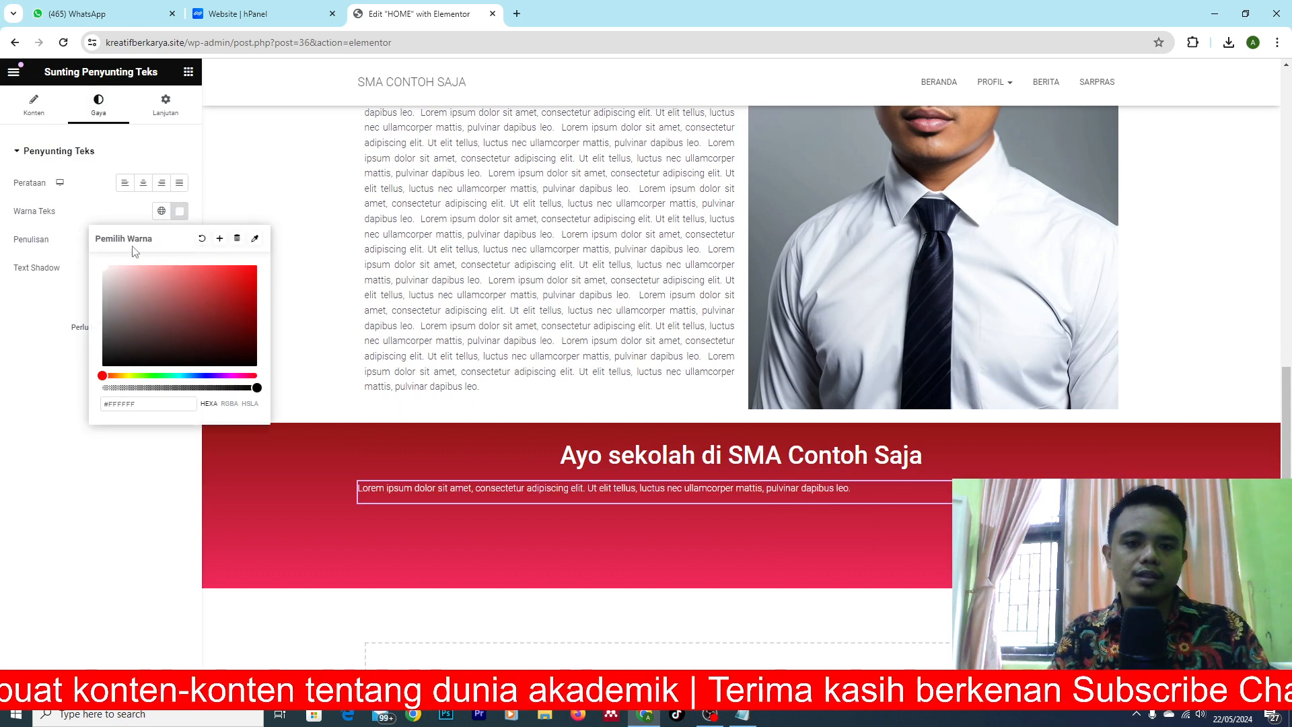
Copy the lorem ipsum sentence in the gradient section and paste it repeatedly until the text fills about six lines
double_click(745, 490)
triple_click(745, 493)
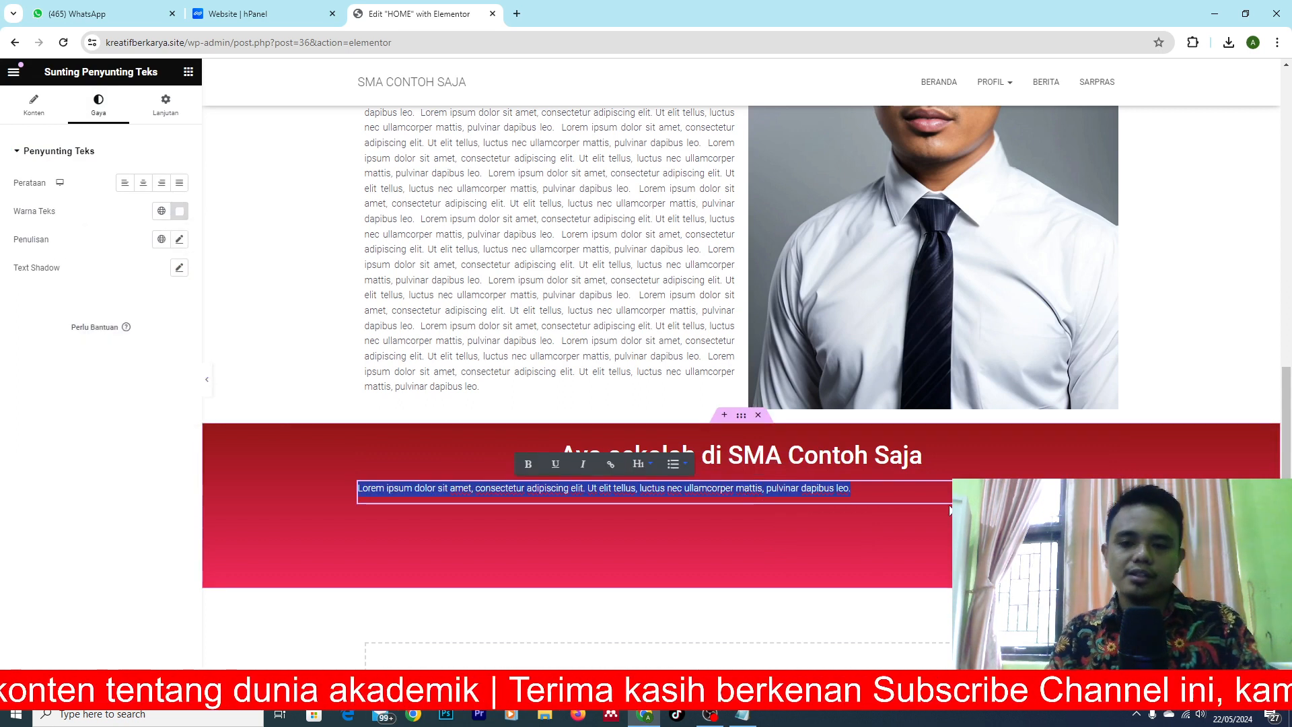
text(Lorem ipsum dolor sit amet, consectetur adipiscing elit. Ut elit tellus, luctus nec ullamcorper mattis, pulvinar dapibus leo.)
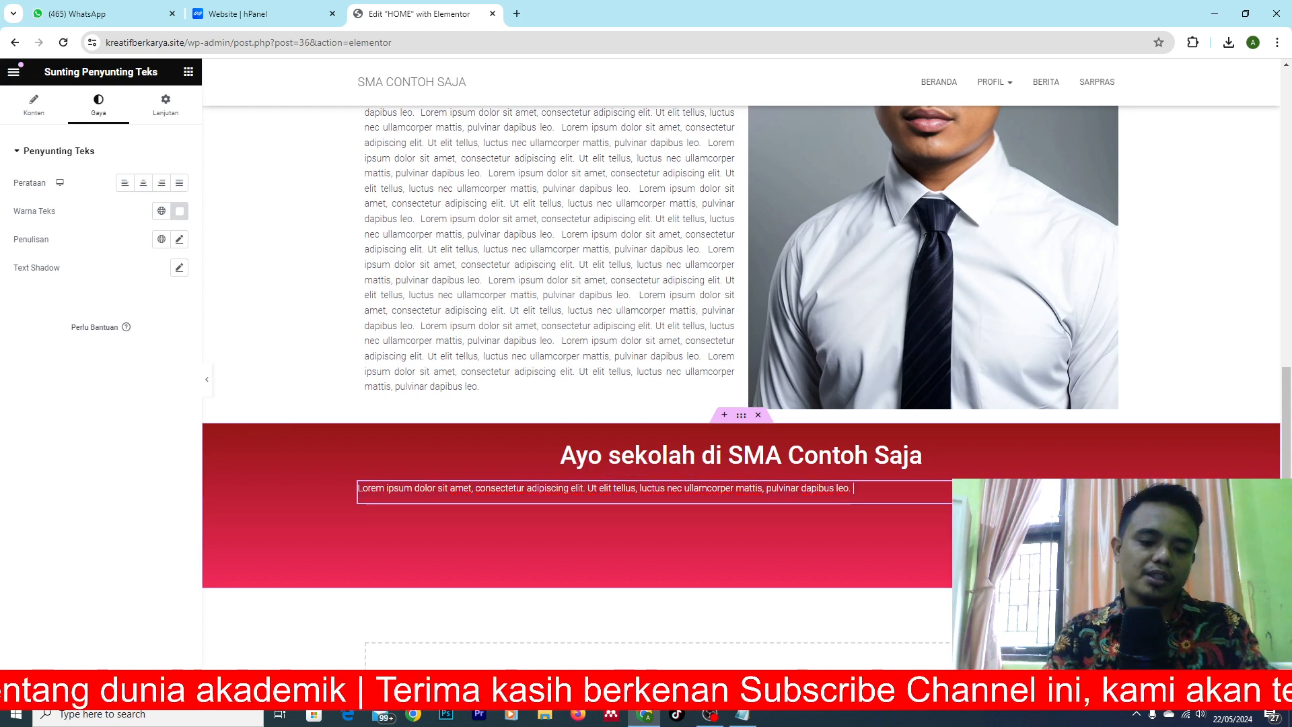
text(Lorem ipsum dolor sit amet, consectetur adipiscing elit. Ut elit tellus, luctus nec ullamcorper mattis, pulvinar dapibus leo.)
text(Lorem ipsum dolor sit amet, consectetur adipiscing elit. Ut elit tellus, luctus nec ullamcorper mattis, pulvinar dapibus leo.)
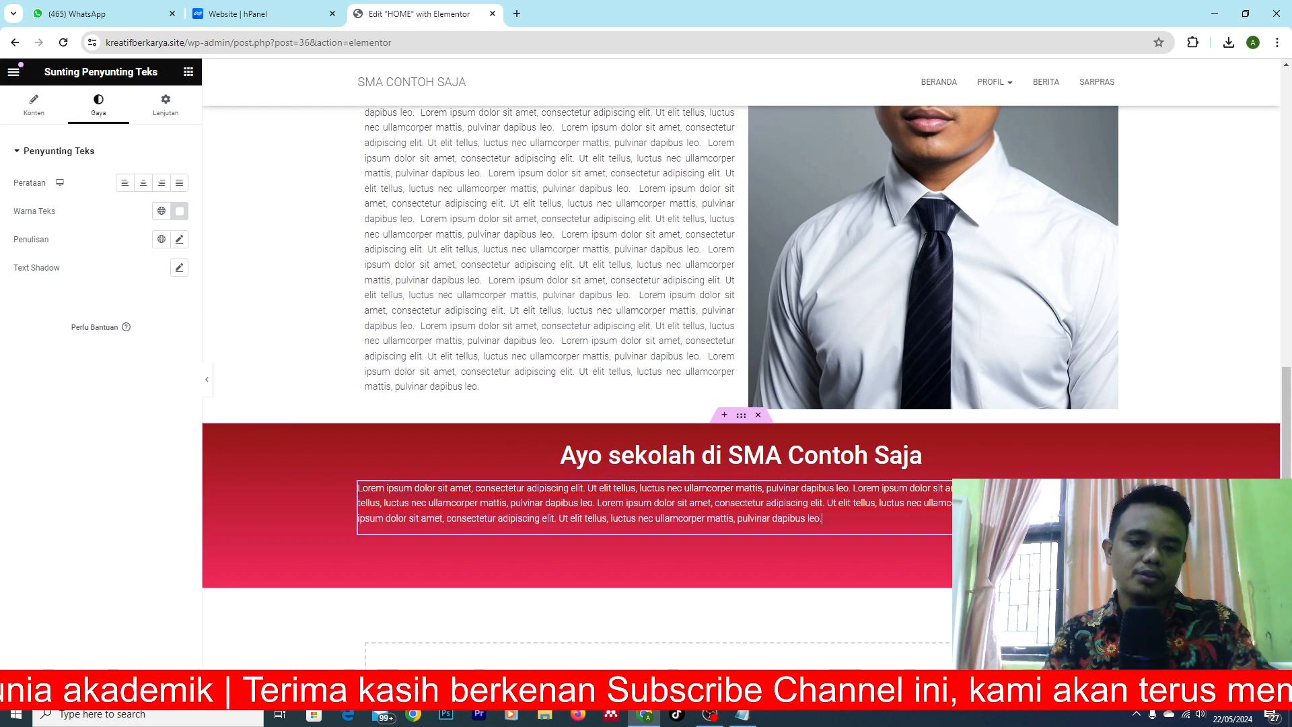
text(Lorem ipsum dolor sit amet, consectetur adipiscing elit. Ut elit tellus, luctus nec ullamcorper mattis, pulvinar dapibus leo.)
text(Lorem ipsum dolor sit amet, consectetur adipiscing elit. Ut elit tellus, luctus nec ullamcorper mattis, pulvinar dapibus leo.)
text(Lorem ipsum dolor sit amet, consectetur adipiscing elit. Ut elit tellus, luctus nec ullamcorper mattis, pulvinar dapibus leo.)
text(Lorem ipsum dolor sit amet, consectetur adipiscing elit. Ut elit tellus, luctus nec ullamcorper mattis, pulvinar dapibus leo.)
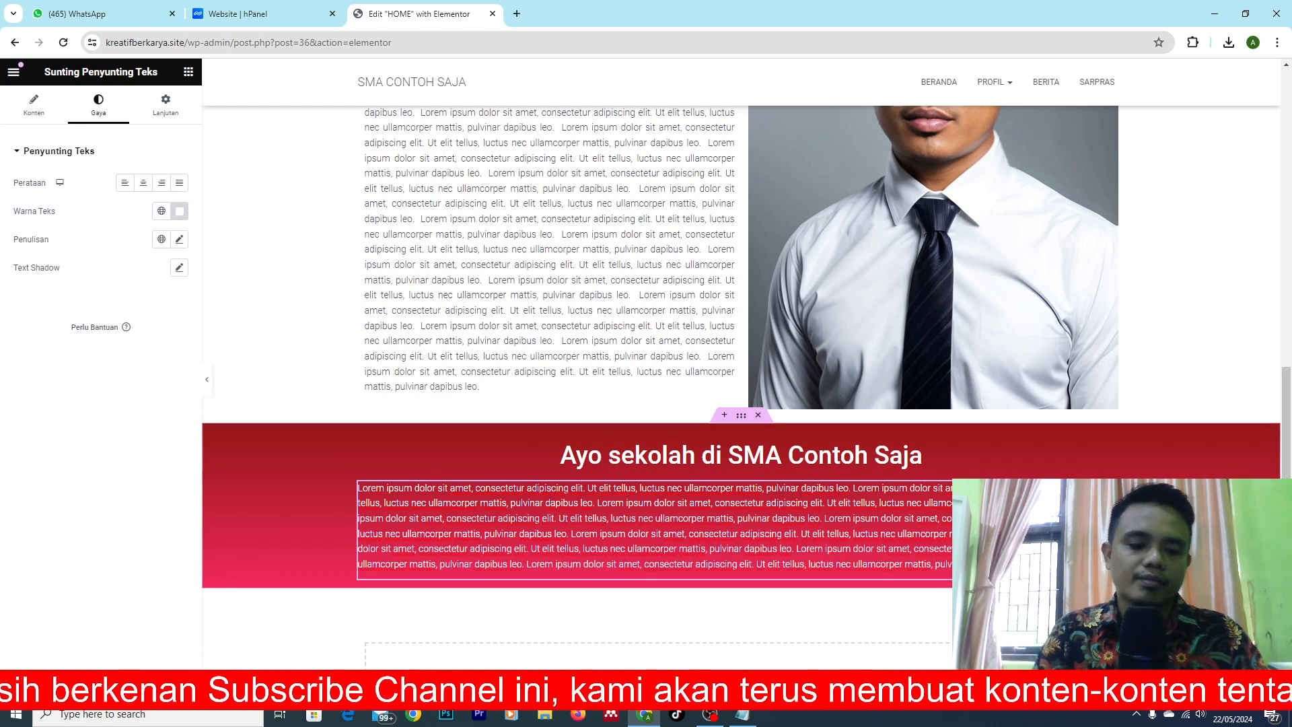
Justify the lorem ipsum text in the gradient section and review the whole page from banner to footer
key(ctrl+a)
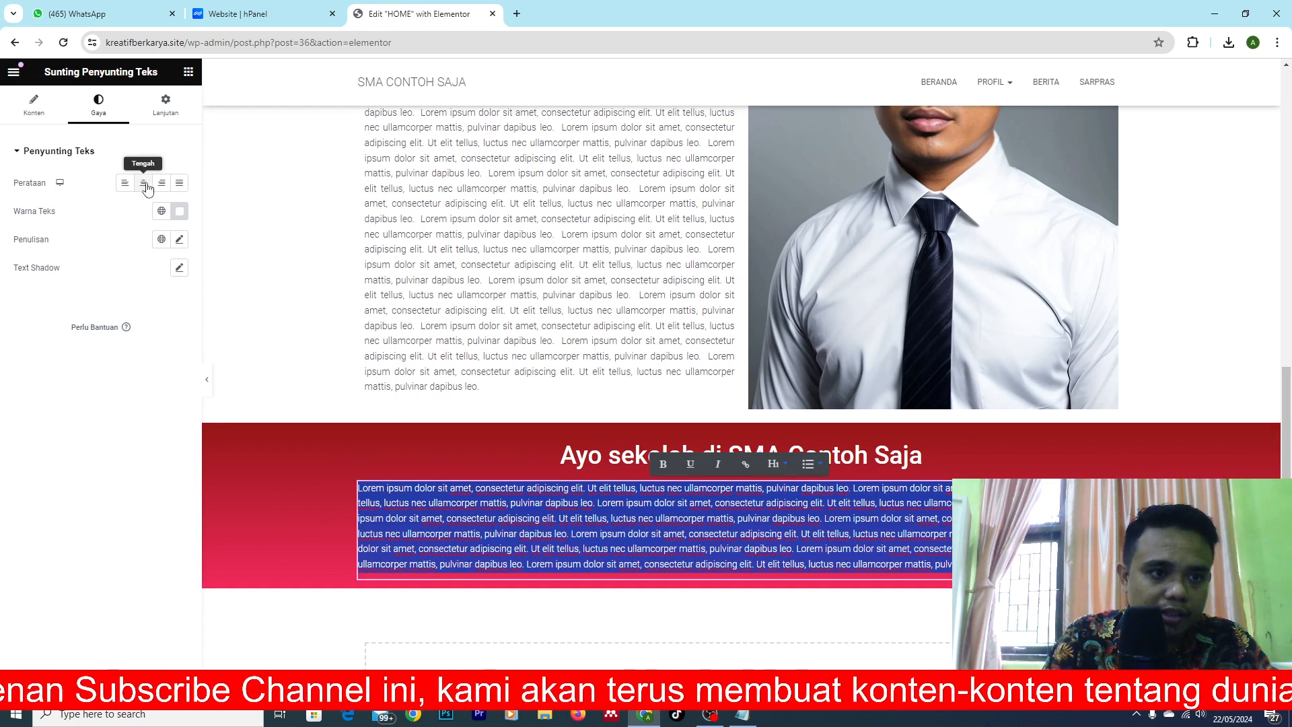
click(179, 184)
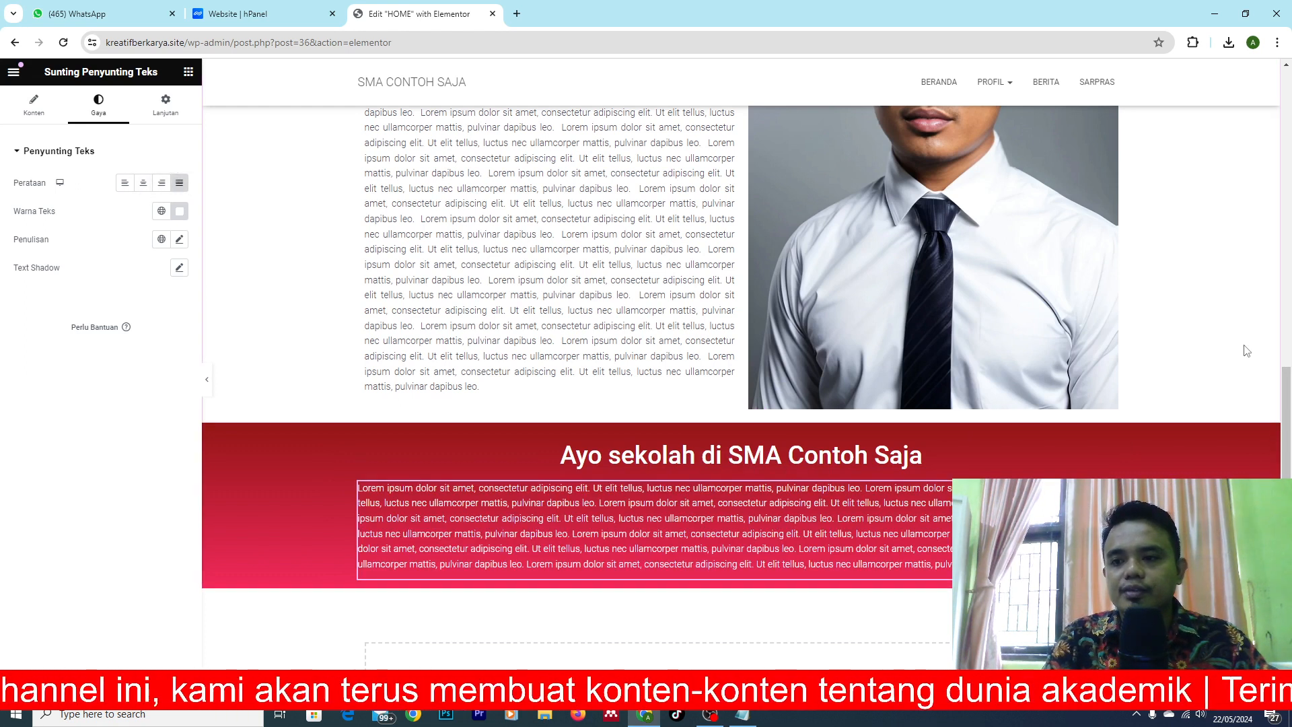
scroll(1245, 350, down, 2)
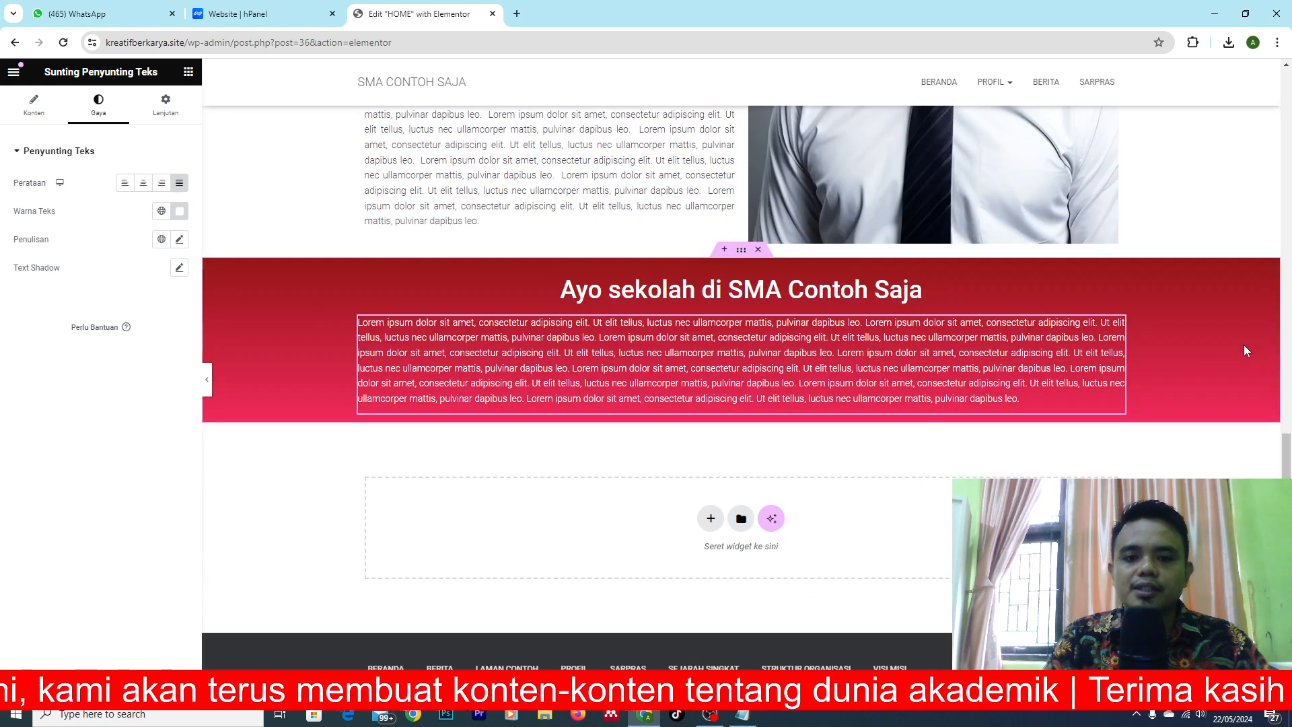
scroll(938, 381, up, 15)
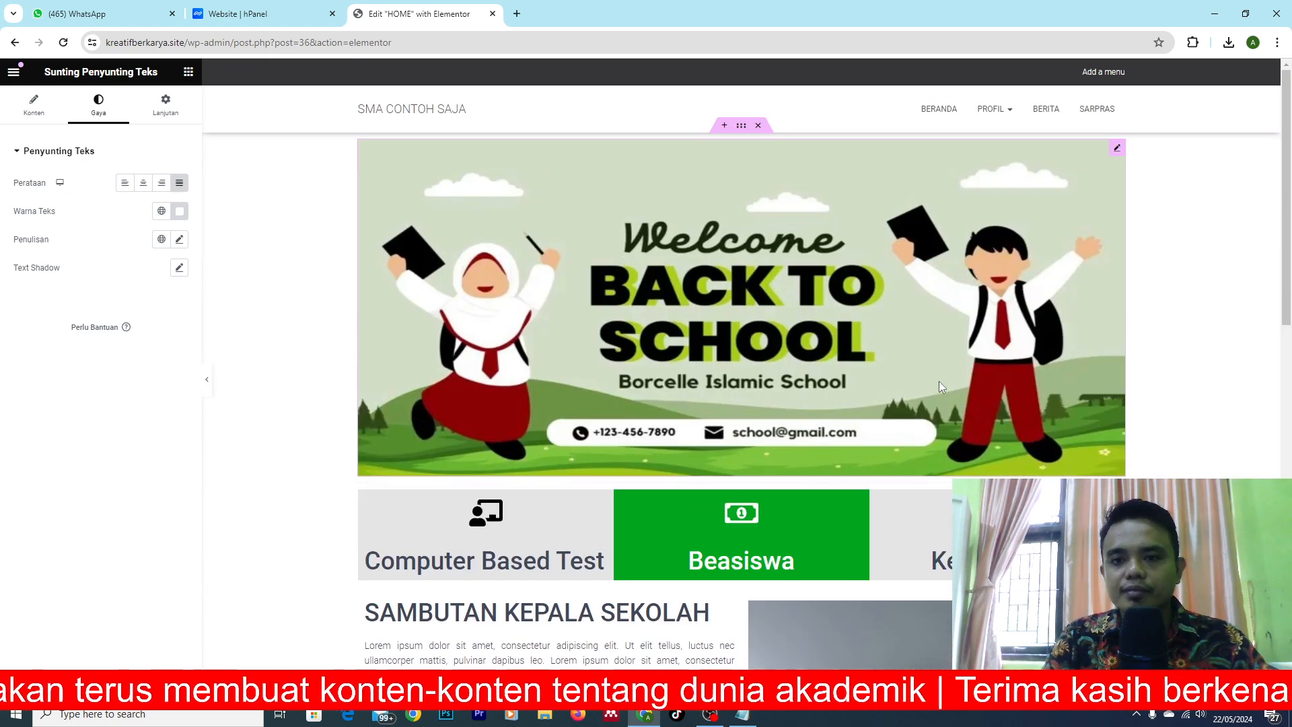
scroll(939, 381, down, 12)
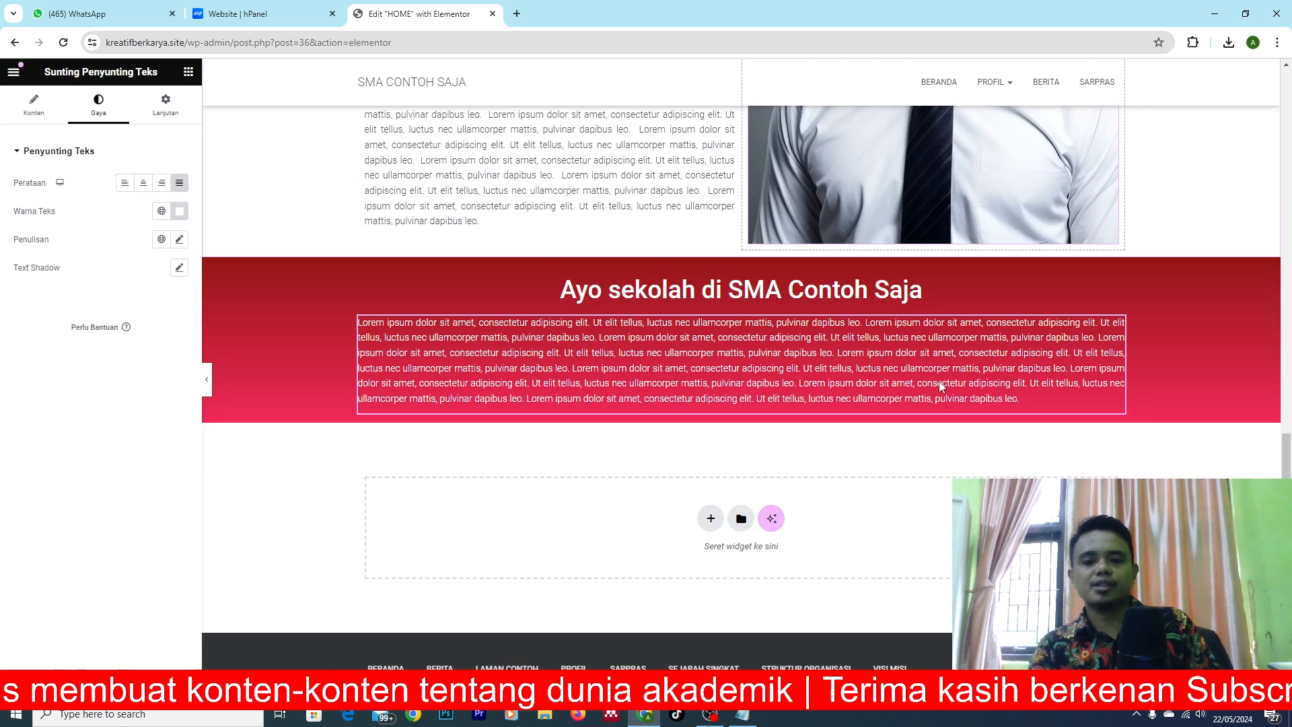